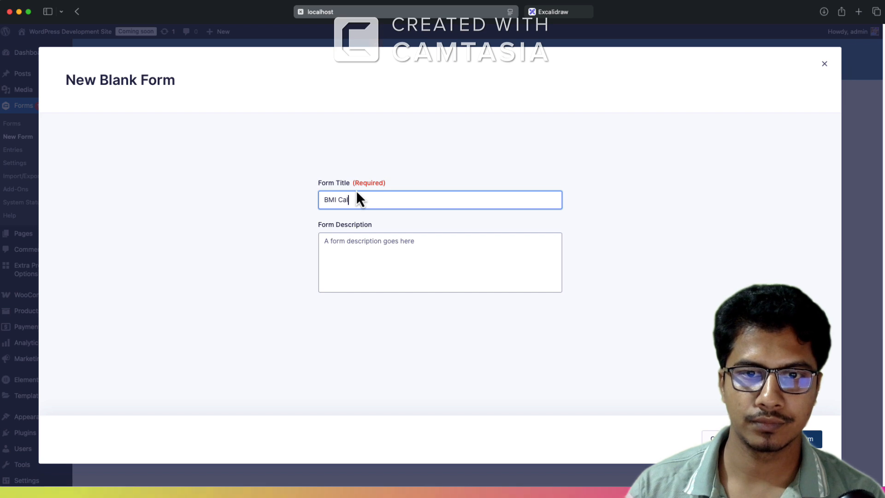
Step: Title the new blank form "BMI Calculator" and create it
type("culator")
key("Return")
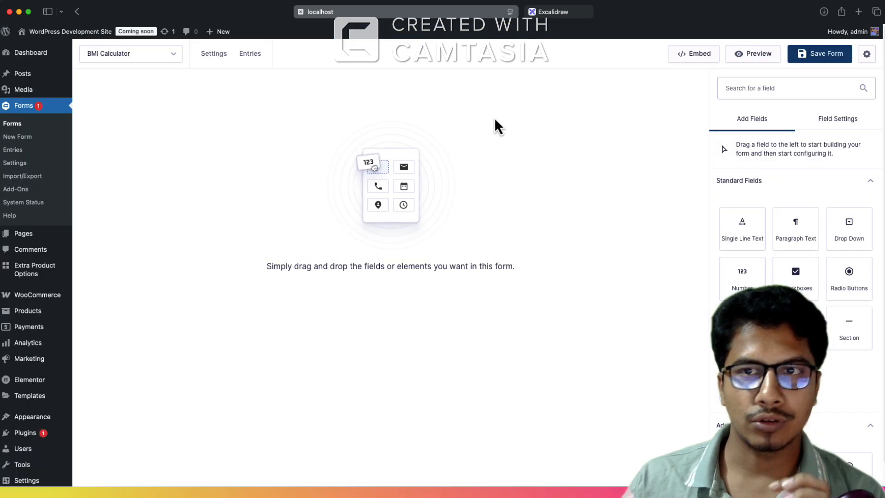
Step: Check the planned fields in the Excalidraw sketch, and add four Number fields to the BMI Calculator form
left_click(564, 11)
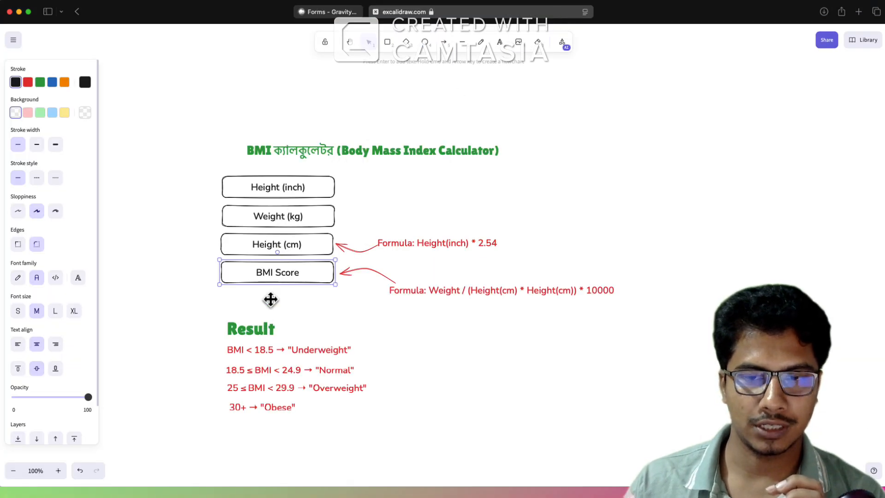
left_click(328, 12)
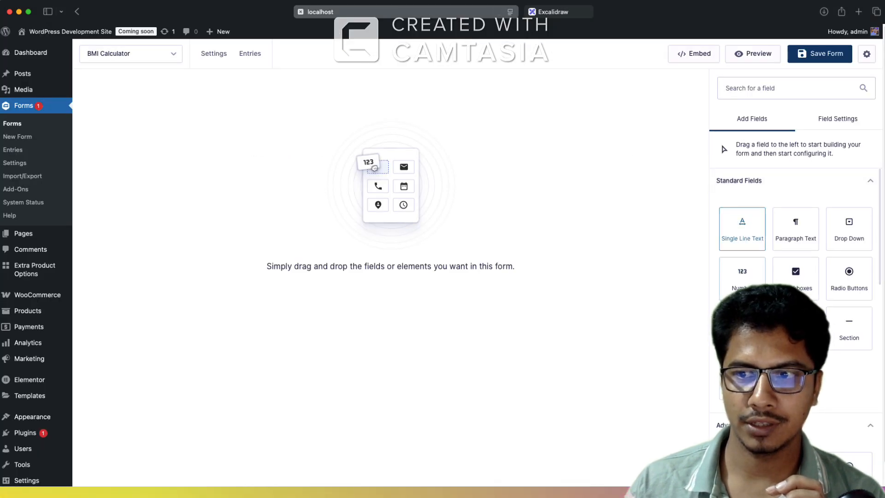
left_click_drag(739, 228, 507, 212)
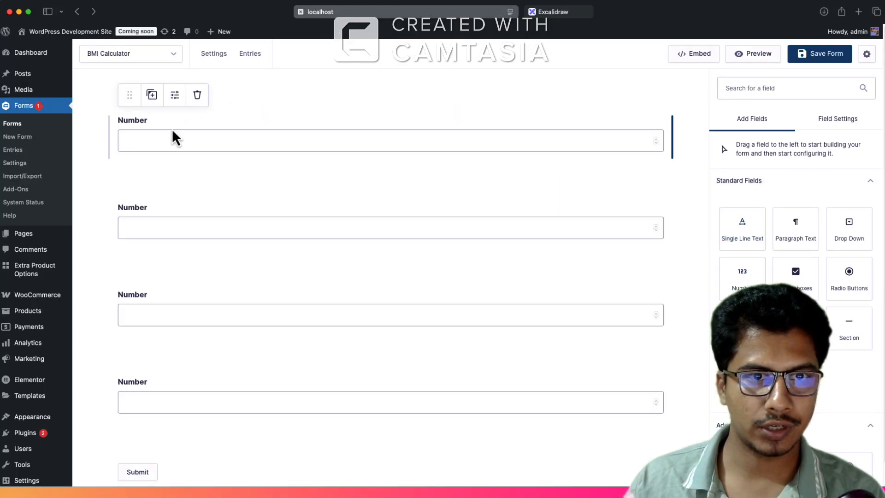
Step: Label the first Number field "Height (inch)", following the Excalidraw sketch
left_click(172, 132)
left_click(547, 14)
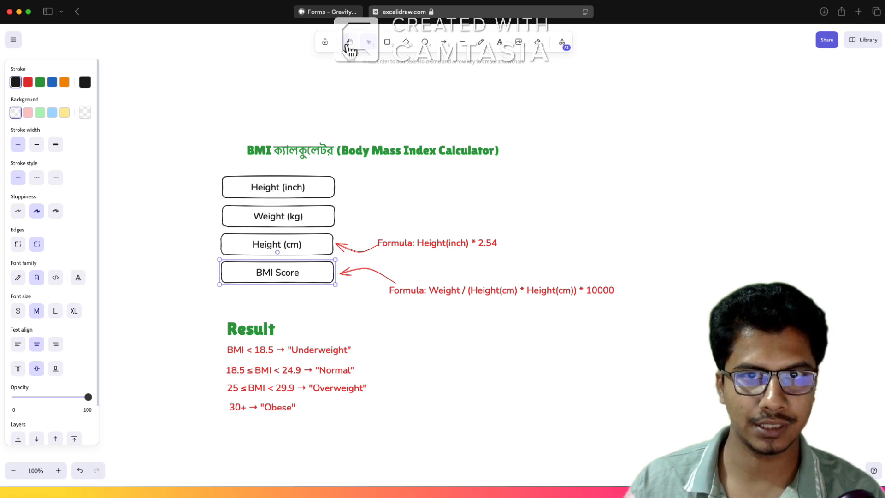
left_click(327, 12)
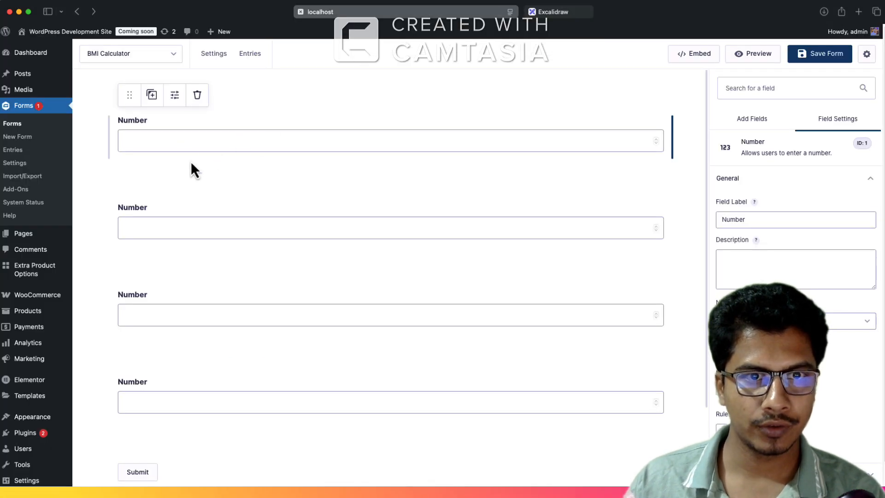
double_click(743, 214)
type("height")
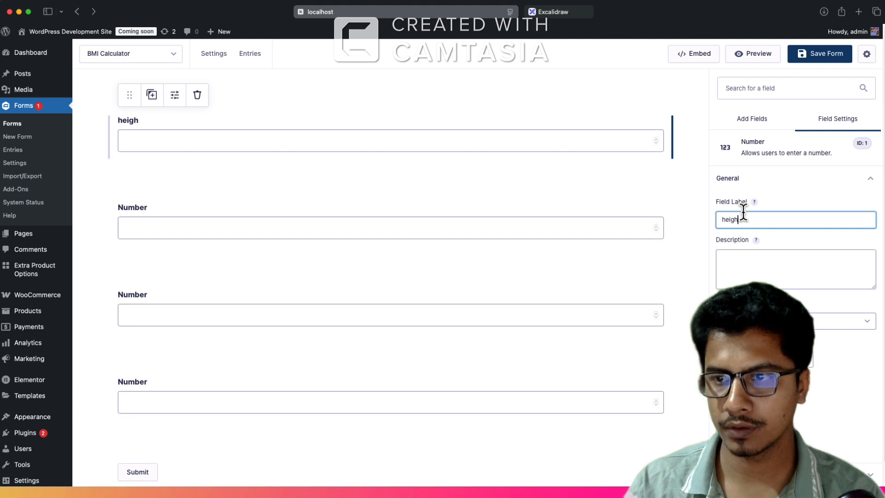
key("BackSpace")
key("BackSpace")
key("BackSpace")
key("BackSpace")
key("BackSpace")
key("BackSpace")
type("Height (")
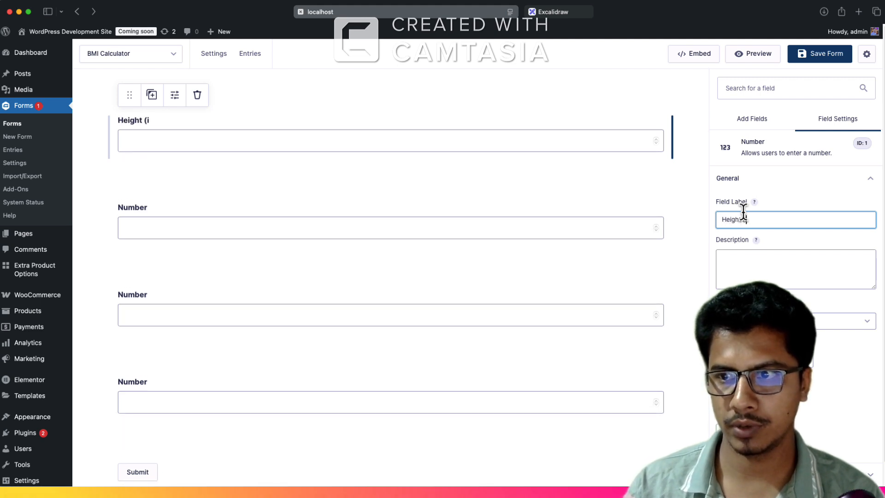
type("inch)")
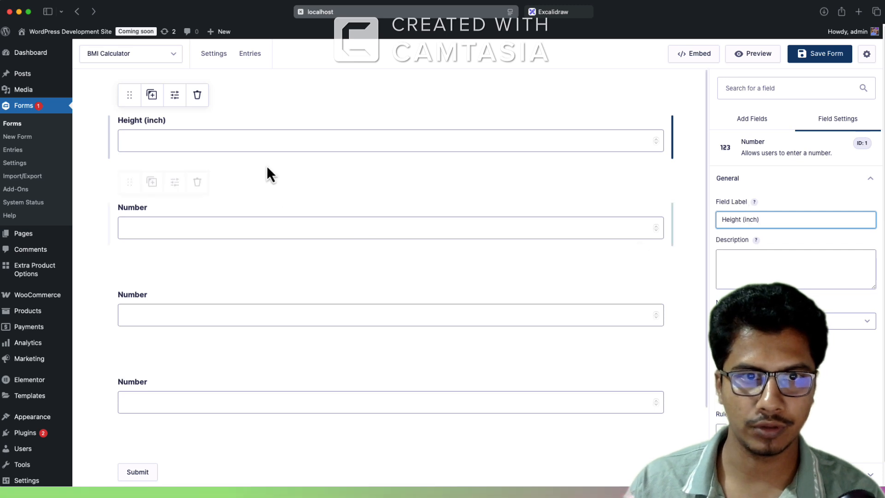
Step: Label the second Number field "Weight (kg)"
left_click(332, 237)
double_click(779, 217)
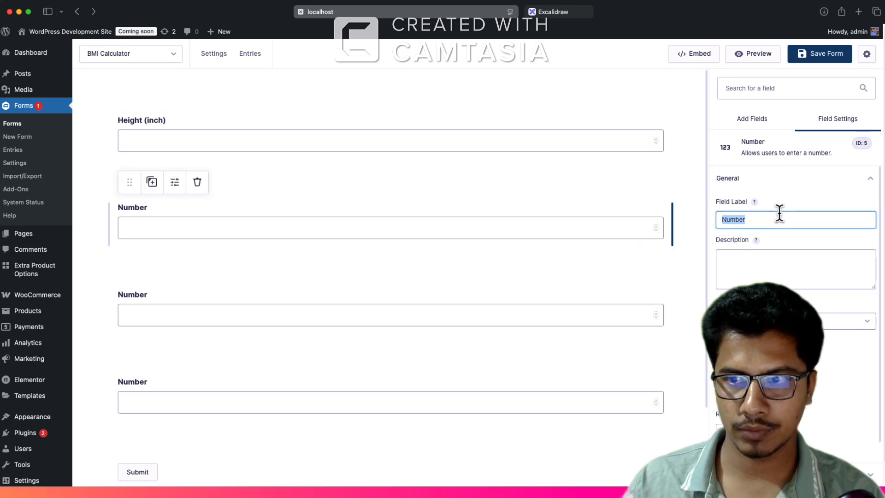
type("Wiei")
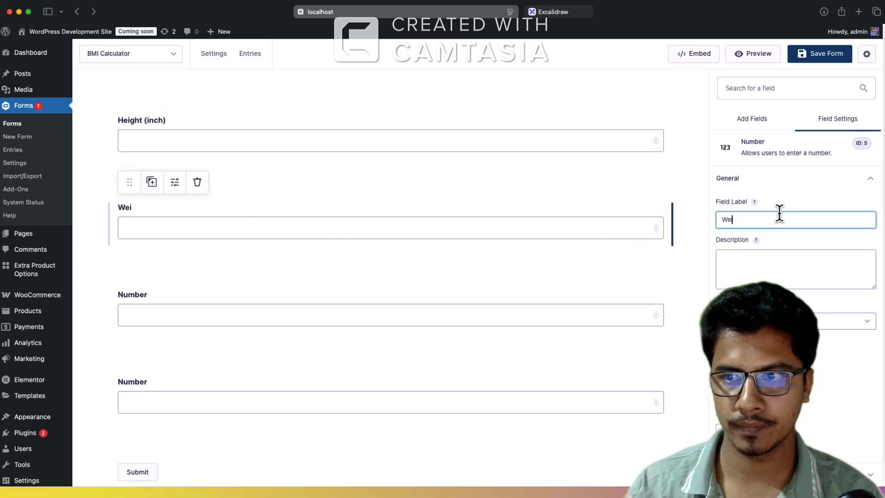
type("ght (kg)")
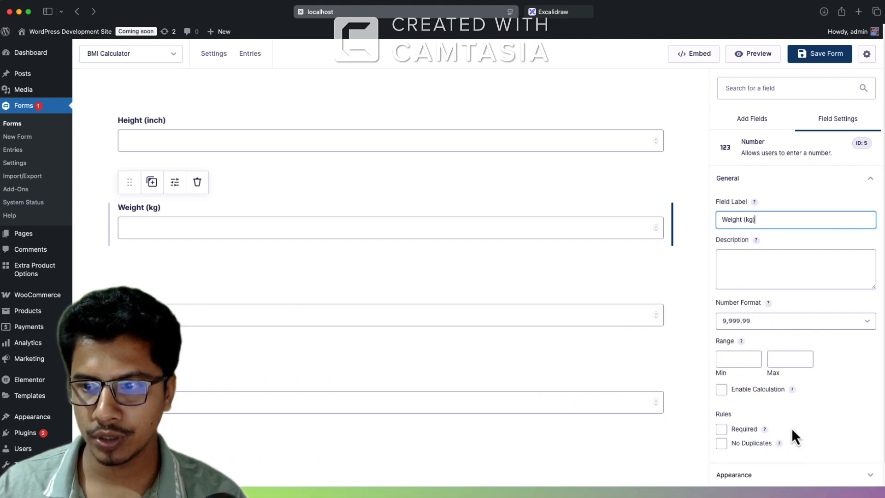
Step: Limit the Weight (kg) field's range to a minimum of 1 and a maximum of 150
left_click(747, 359)
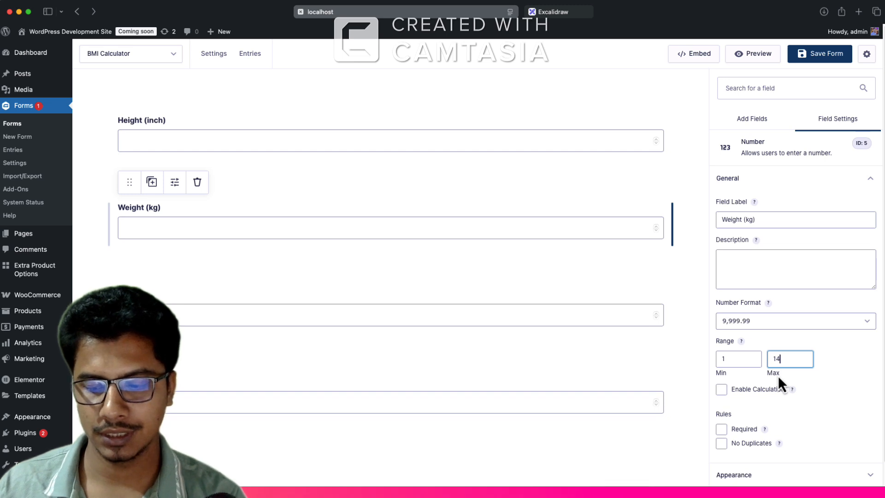
double_click(778, 359)
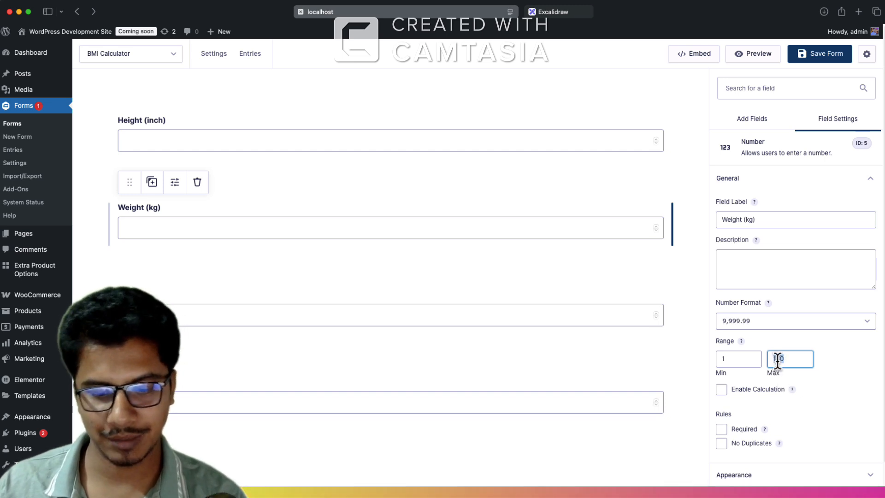
type("1")
type("0")
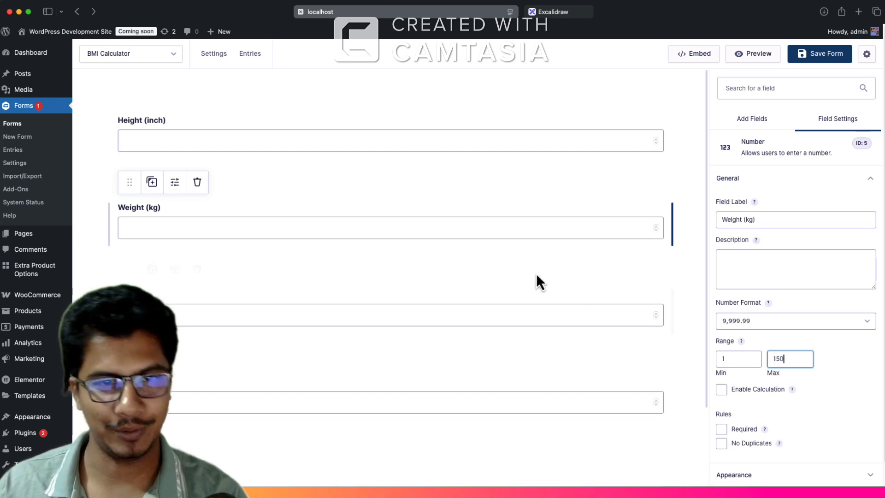
Step: Set the minimum of the Height (inch) field's range to 1 and look at its number format options
left_click(230, 151)
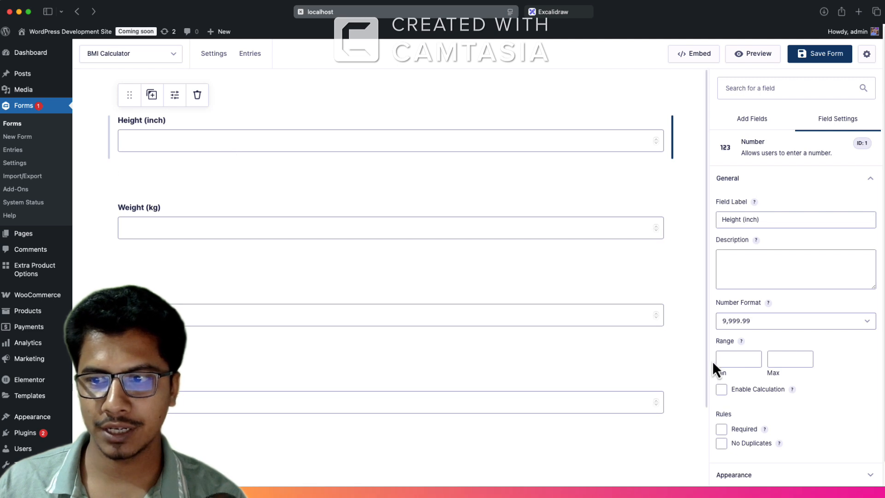
left_click(729, 359)
type("1")
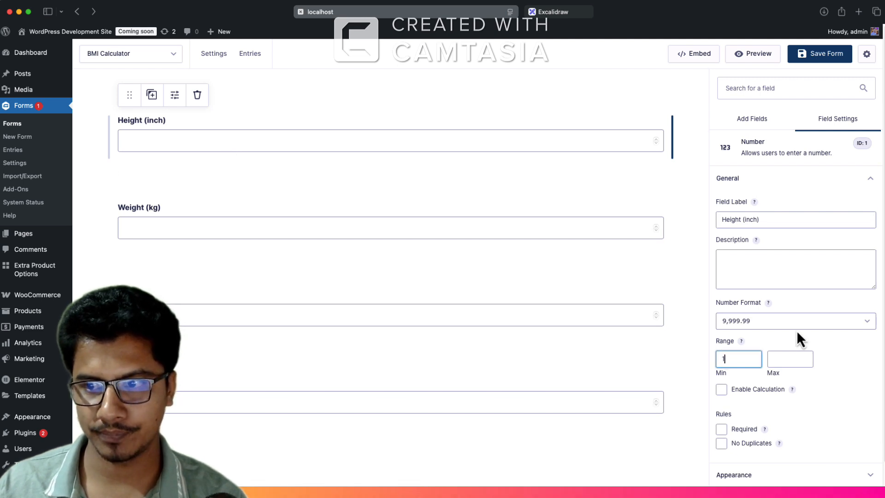
left_click(762, 319)
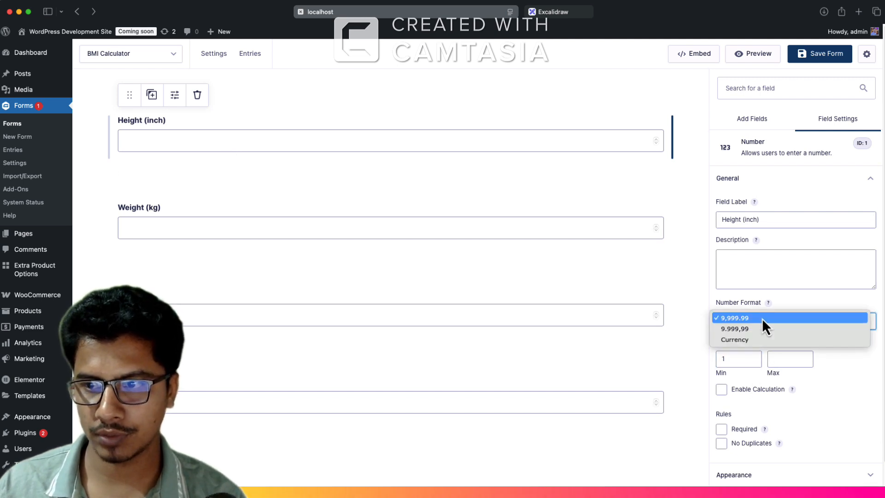
left_click(840, 382)
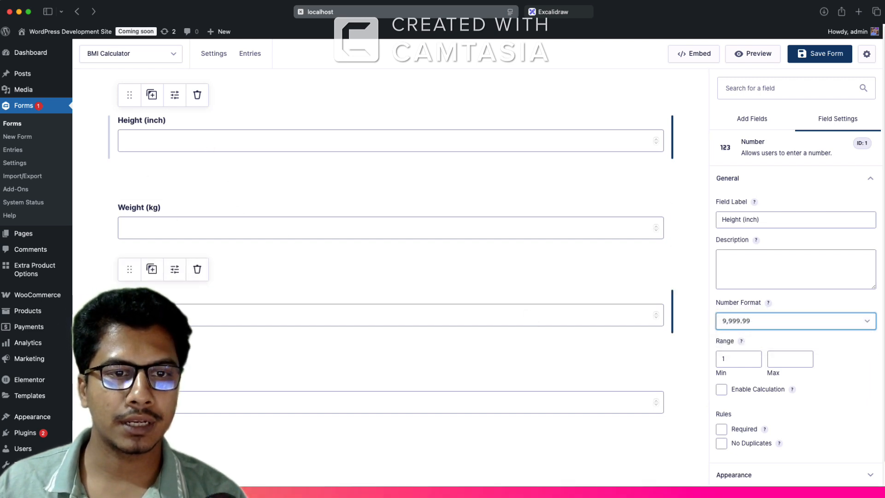
Step: Label the third Number field "Height (cm)"
left_click(556, 301)
triple_click(774, 223)
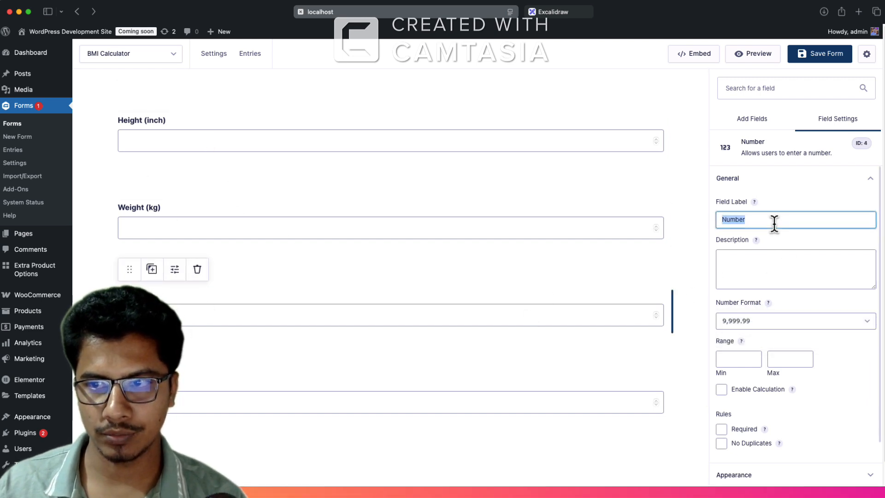
type("Height (")
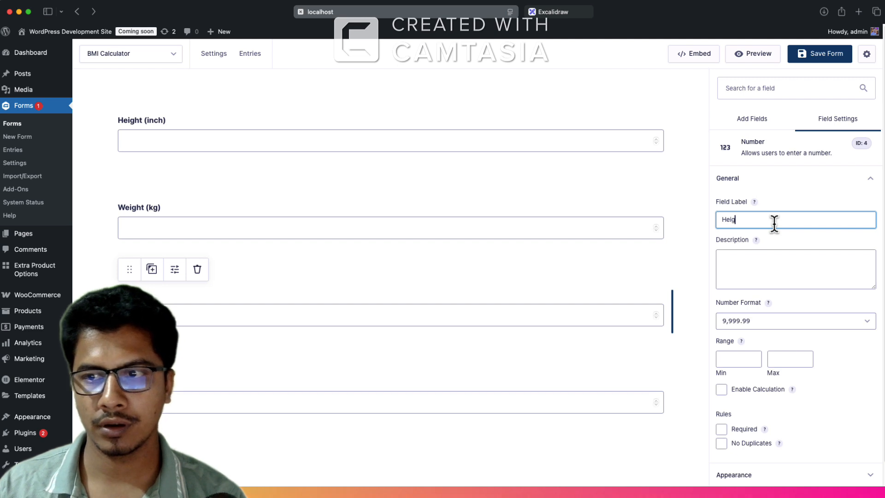
type("cm)")
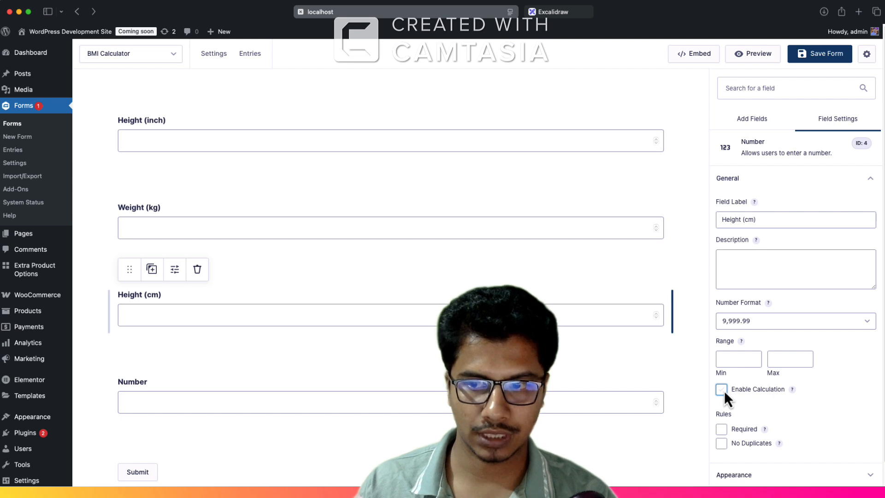
Step: Enable calculation on the Height (cm) field with the formula {Height (inch):1} * 2.54
left_click(722, 389)
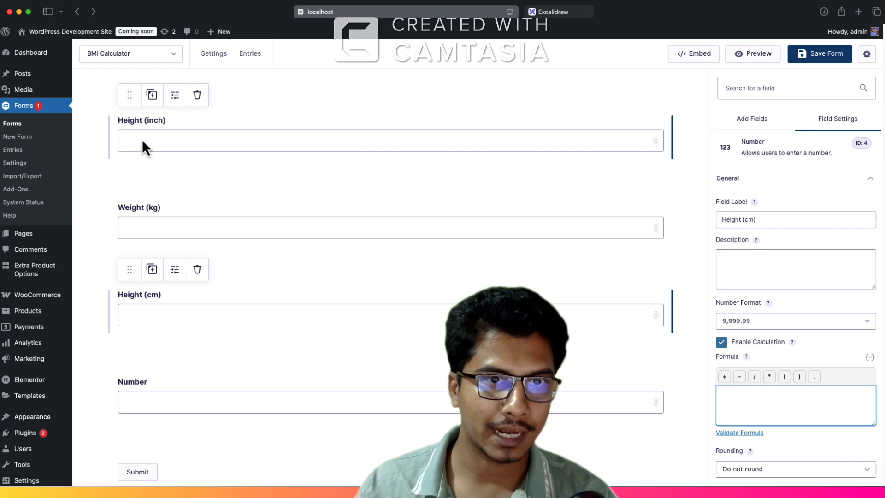
left_click(871, 357)
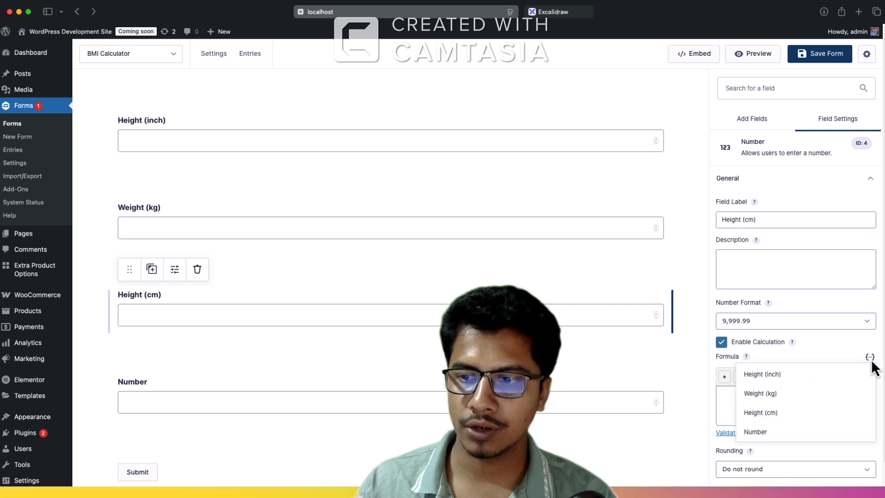
left_click(764, 381)
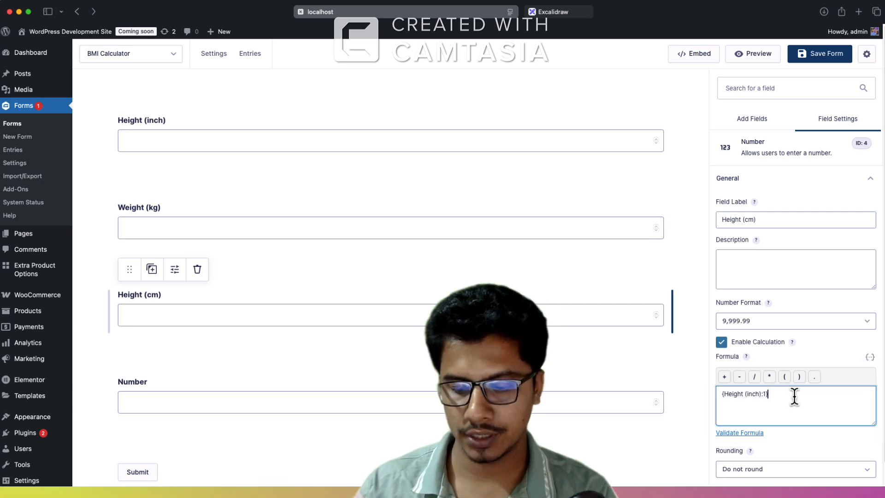
type("* 2")
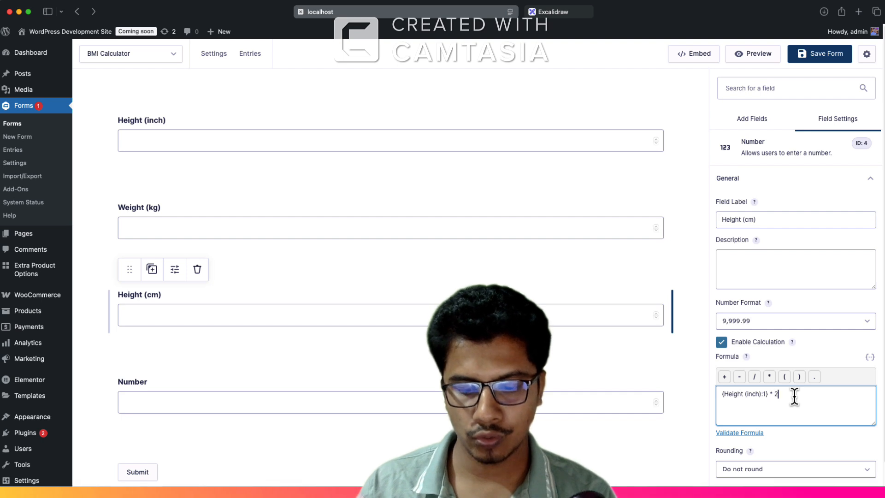
type(".54")
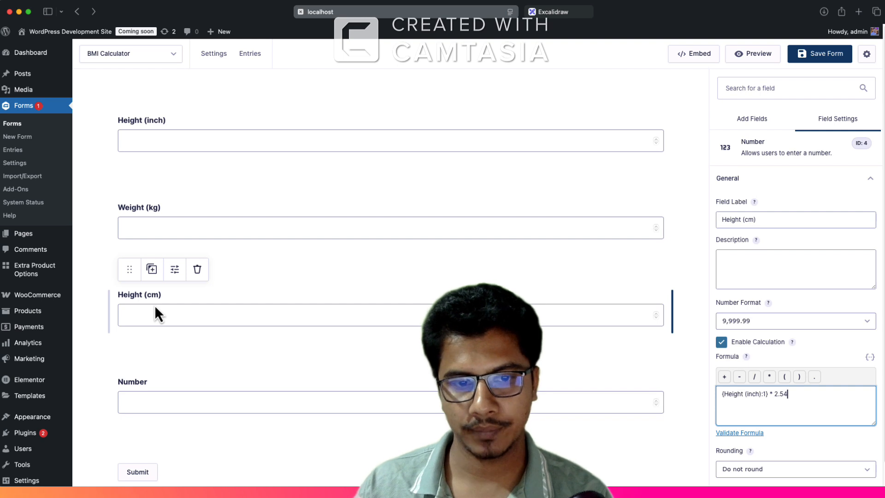
Step: Label the fourth Number field "BMI Score"
left_click(153, 383)
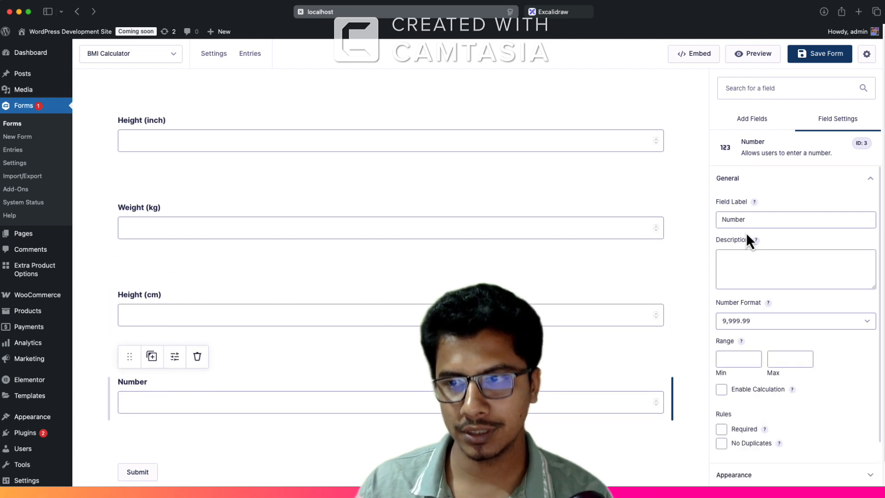
double_click(766, 215)
type("BM")
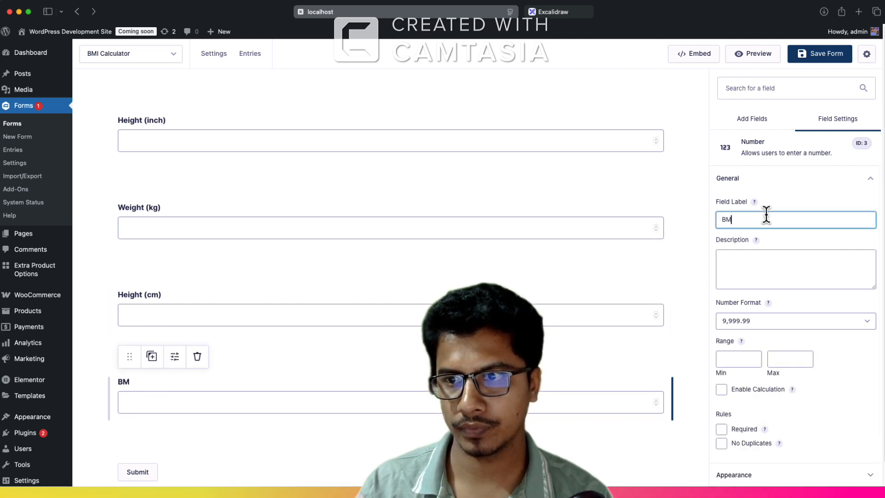
type("I Score")
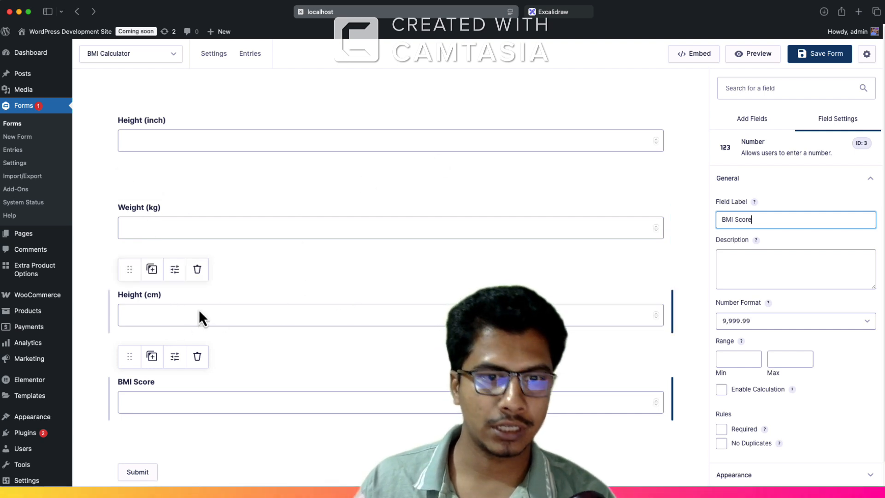
Step: Enable calculation on the BMI Score field with the formula {Weight (kg):5} / ({Height (cm):4} * {Height (cm):4}) * 10000
left_click(184, 408)
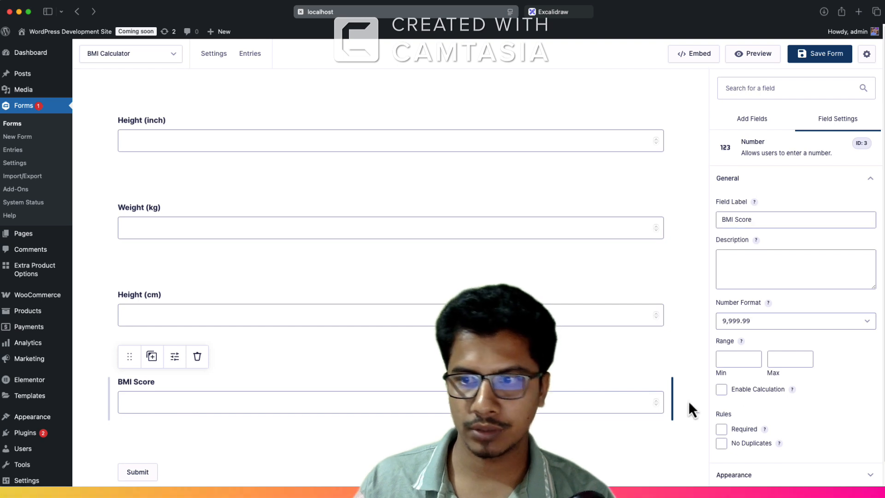
left_click(721, 389)
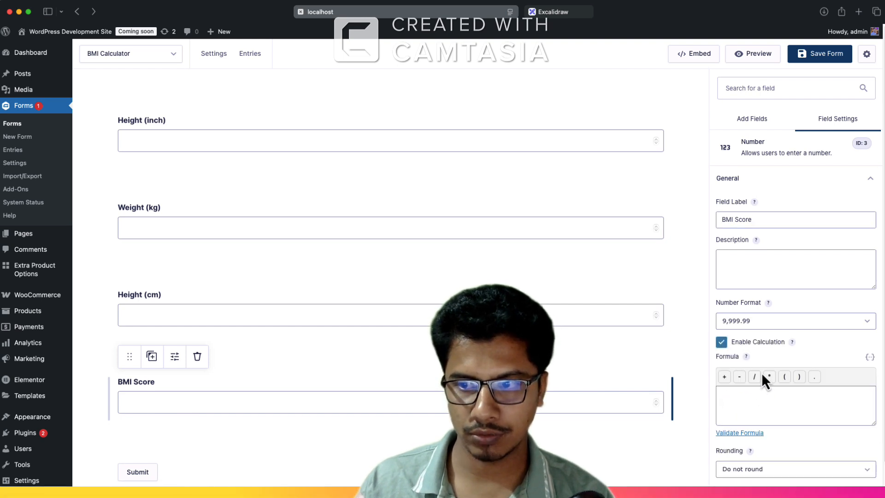
left_click(869, 355)
left_click(792, 389)
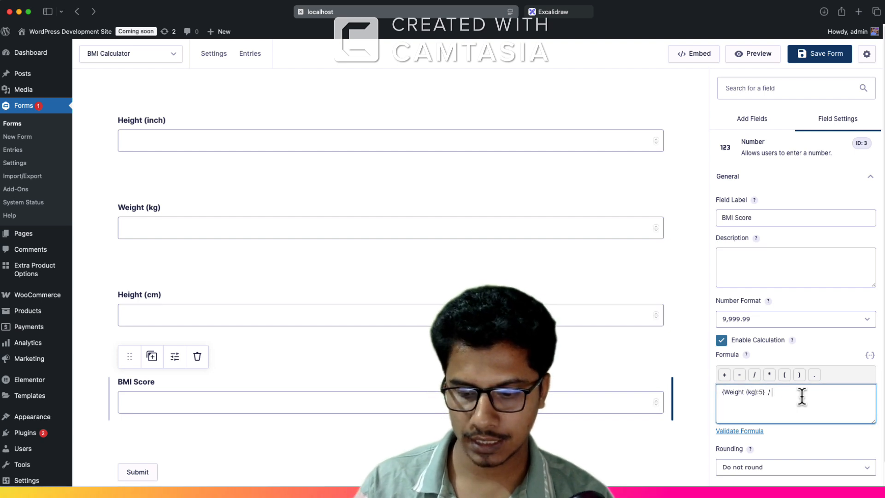
type("(")
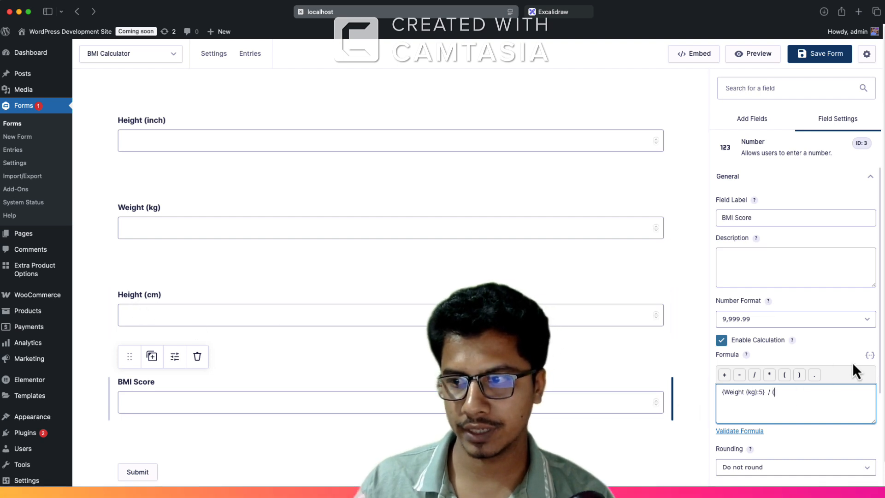
left_click(869, 356)
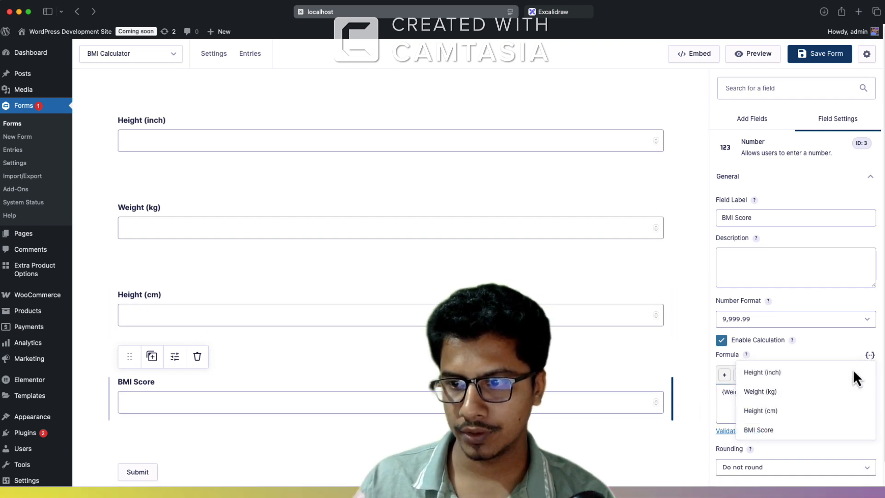
left_click(782, 407)
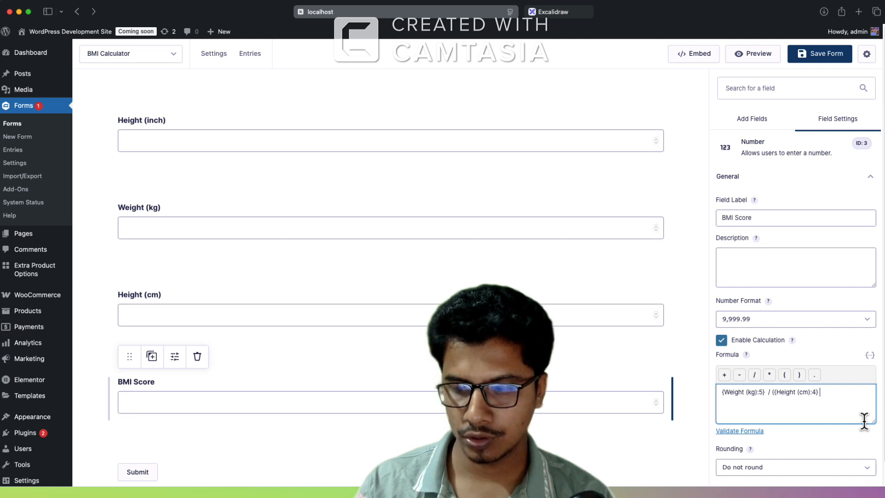
left_click(870, 356)
left_click(762, 408)
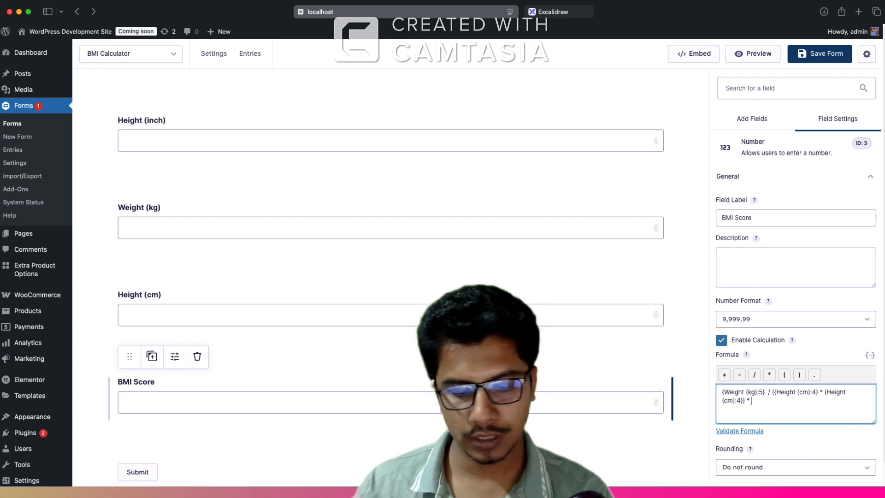
type("10000")
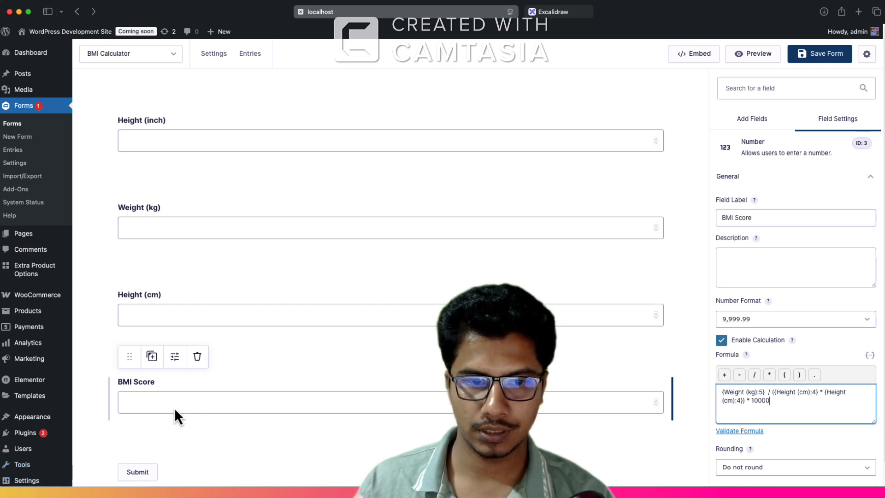
Step: Set the submit button text to "Get Report In My Email" and save the form
mouse_move(148, 473)
scroll(186, 478, "down", 1)
left_click(147, 443)
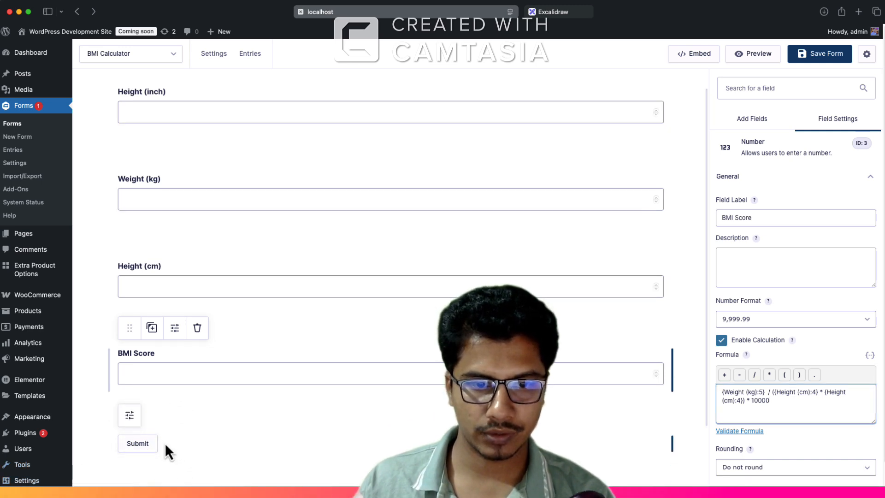
double_click(750, 249)
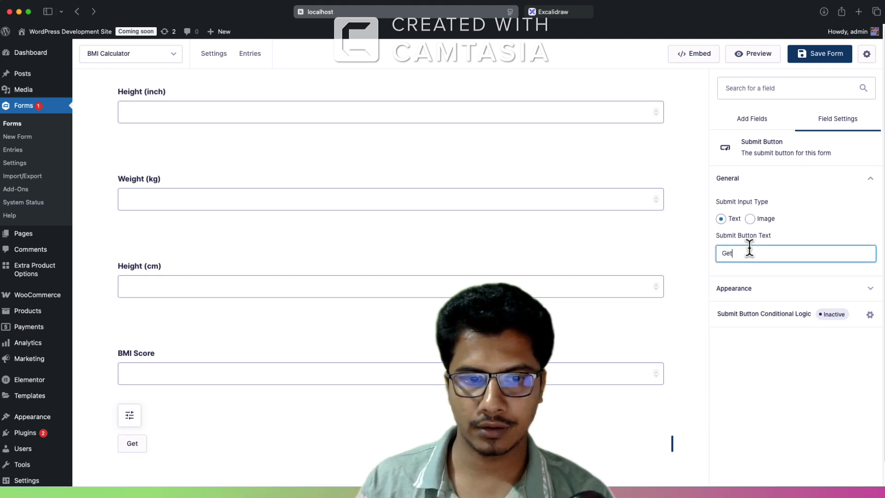
type("Get ")
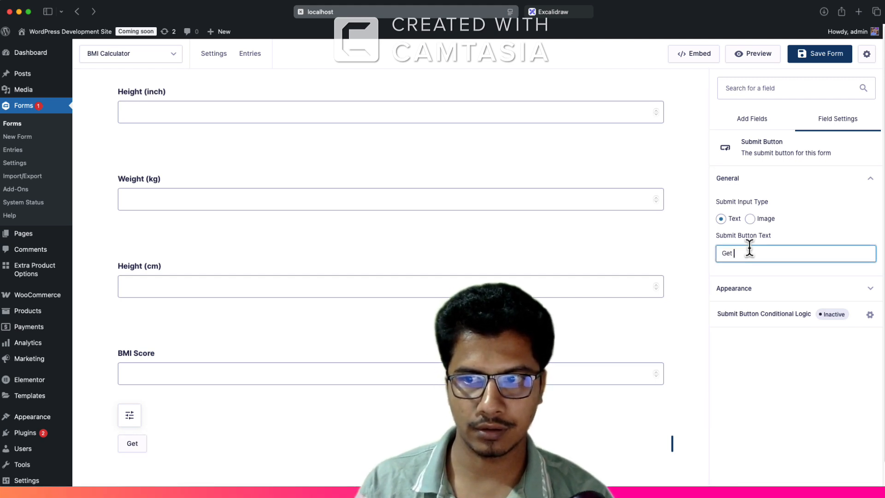
type("Report In My Email")
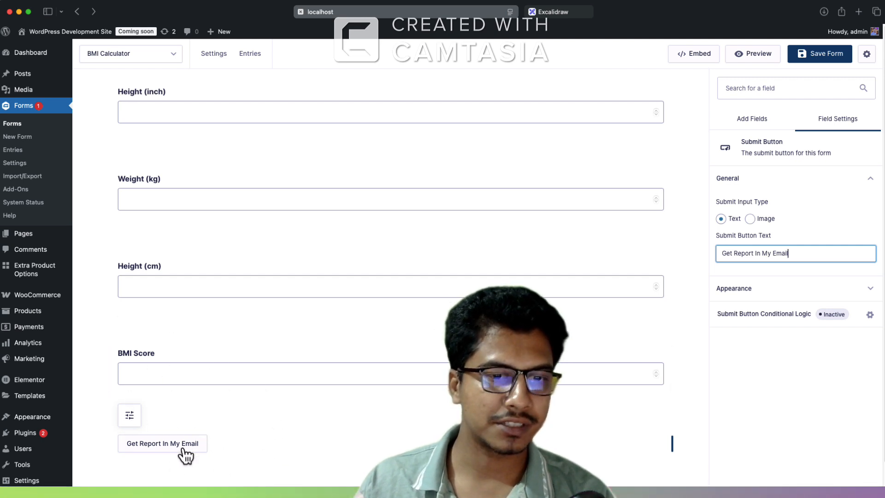
left_click(833, 55)
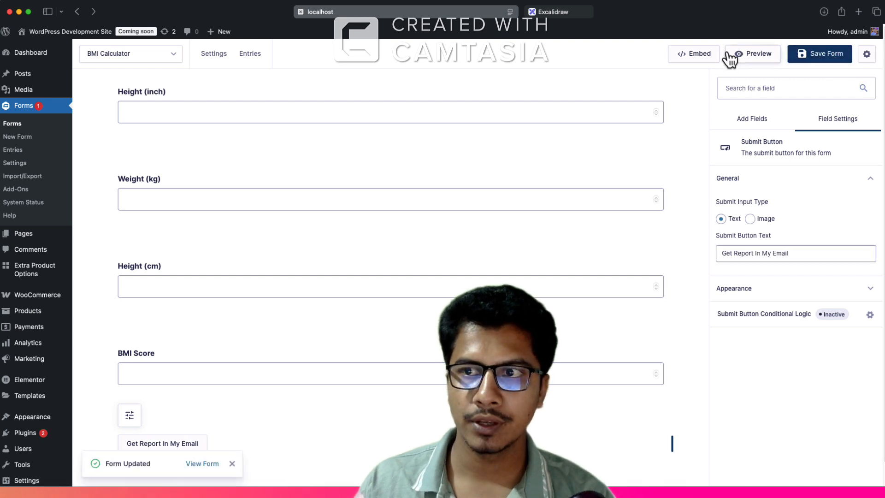
Step: Preview the form and test the calculations with a height of 65 inches and a weight of 60 kg
left_click(759, 54)
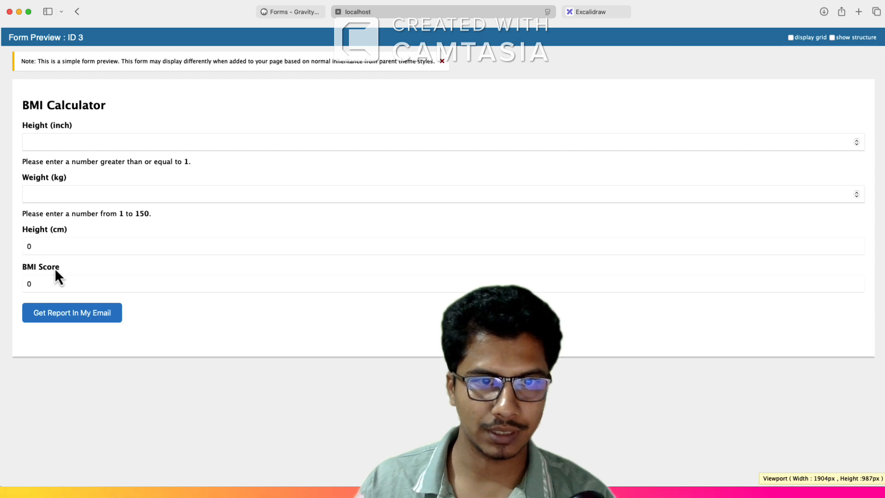
left_click(48, 142)
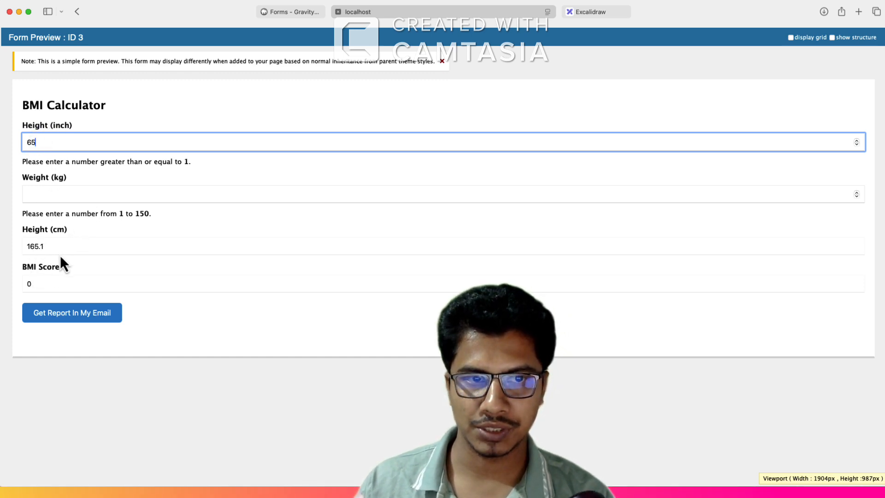
left_click(54, 193)
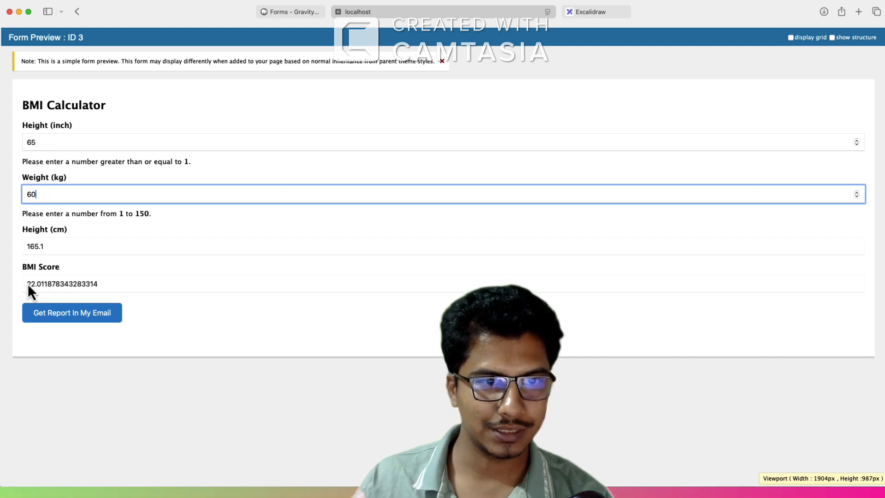
left_click_drag(28, 283, 37, 283)
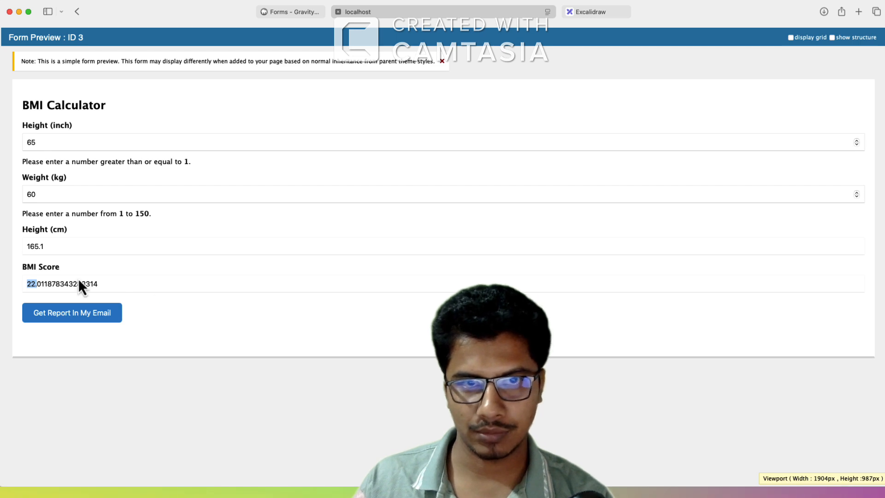
Step: Look at the BMI Score field's rounding options and check the BMI result ranges in the Excalidraw diagram
left_click(306, 14)
left_click(222, 373)
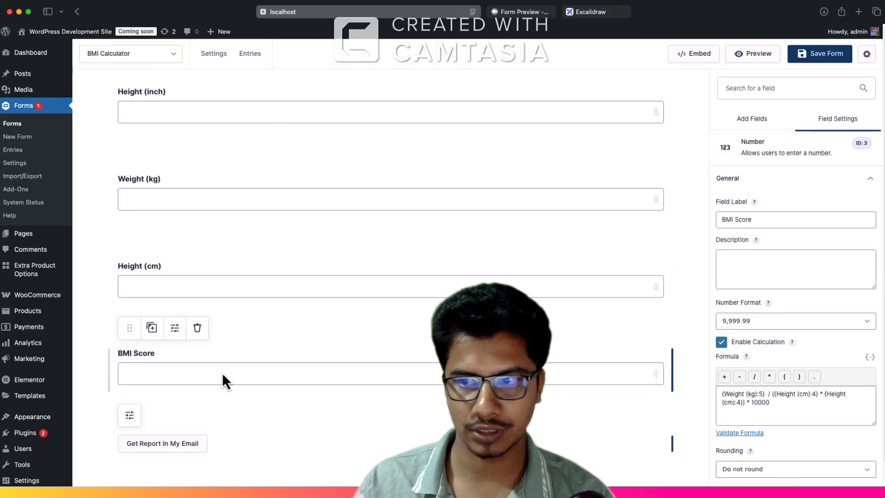
scroll(730, 391, "down", 5)
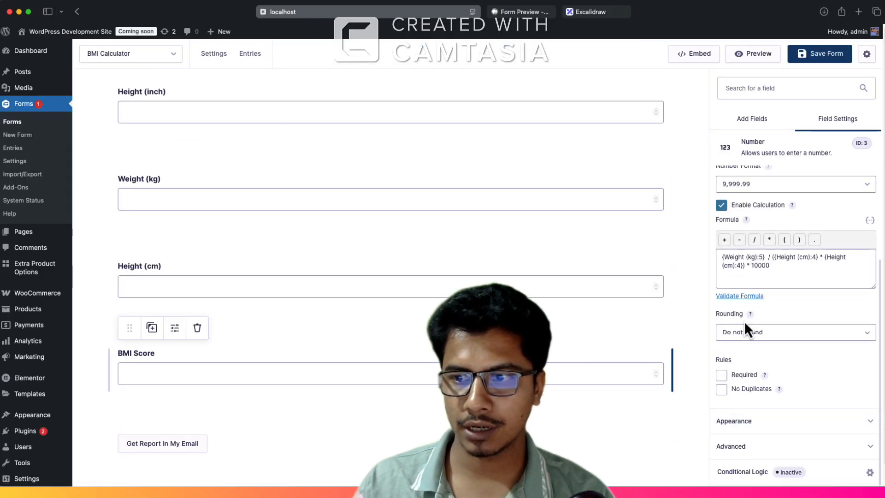
left_click(744, 332)
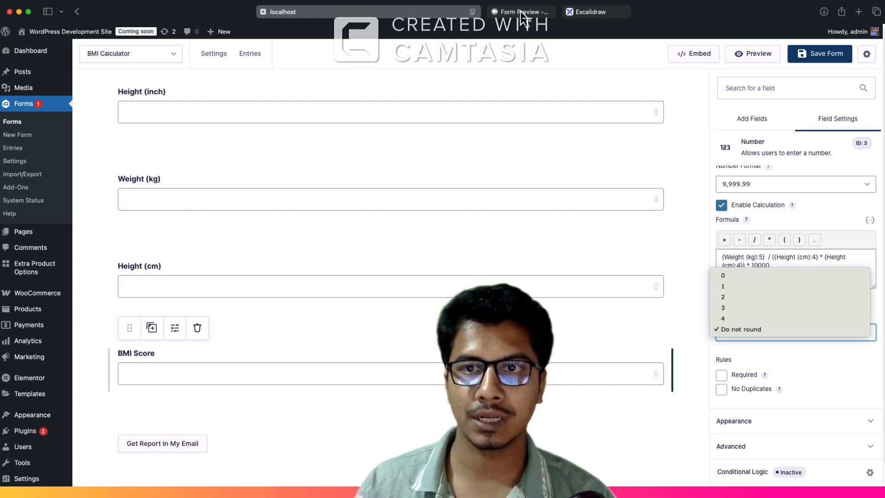
left_click(605, 14)
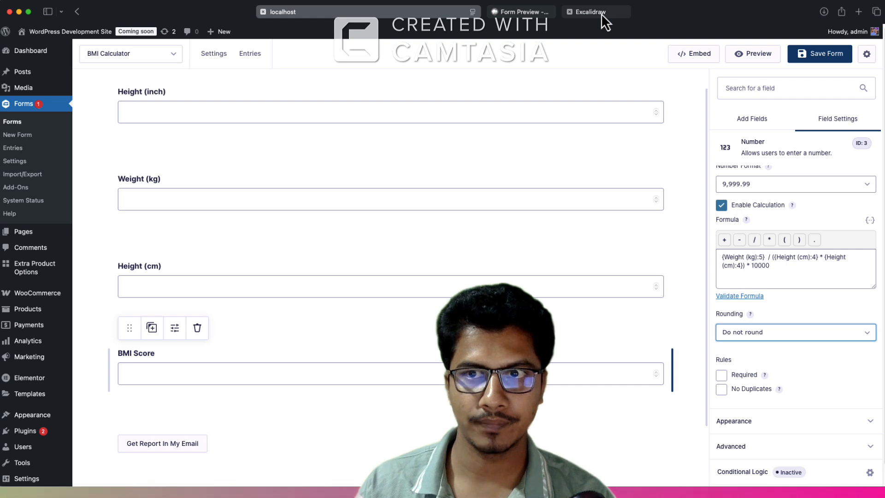
left_click(601, 13)
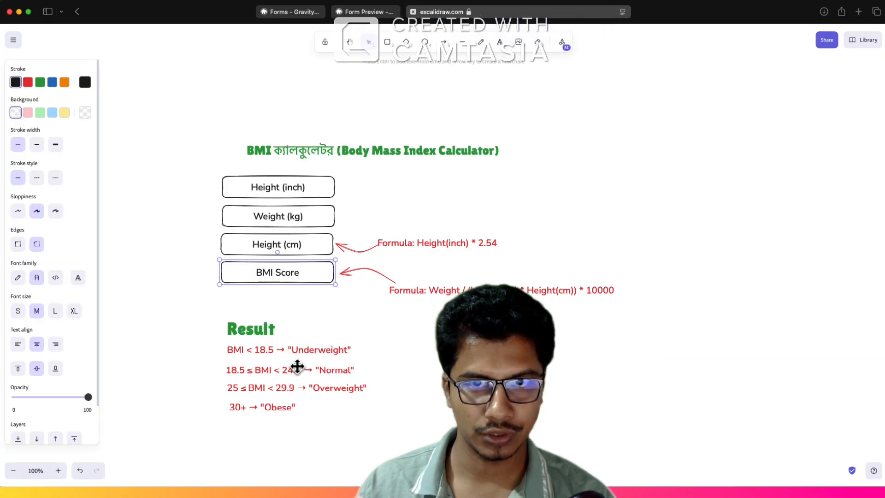
left_click(302, 11)
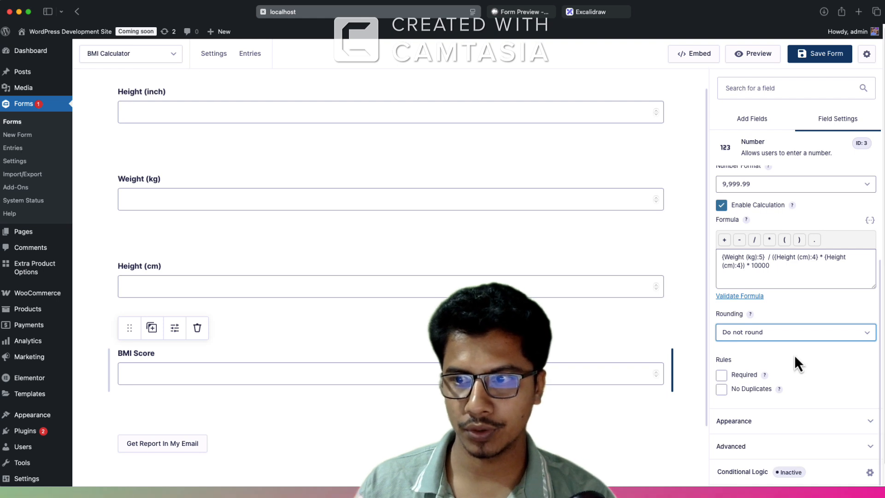
Step: Set the BMI Score field's rounding to 1 and save the form
left_click(749, 336)
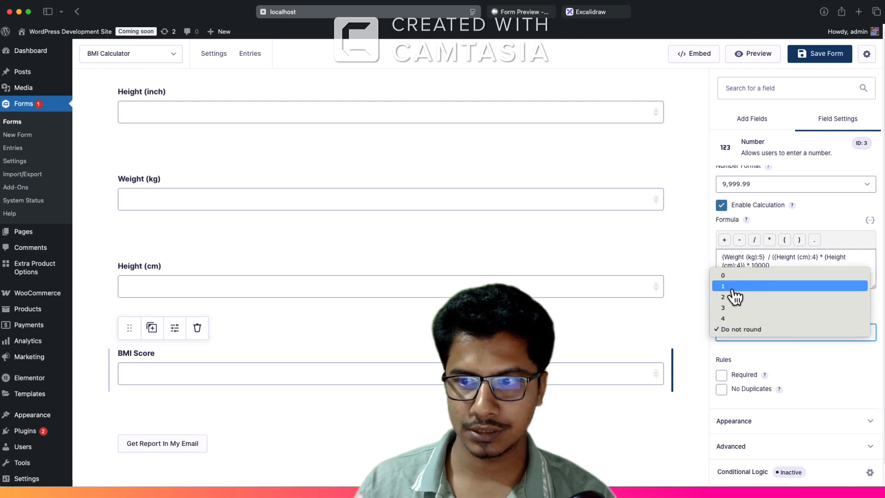
key("Escape")
left_click(749, 331)
left_click(751, 348)
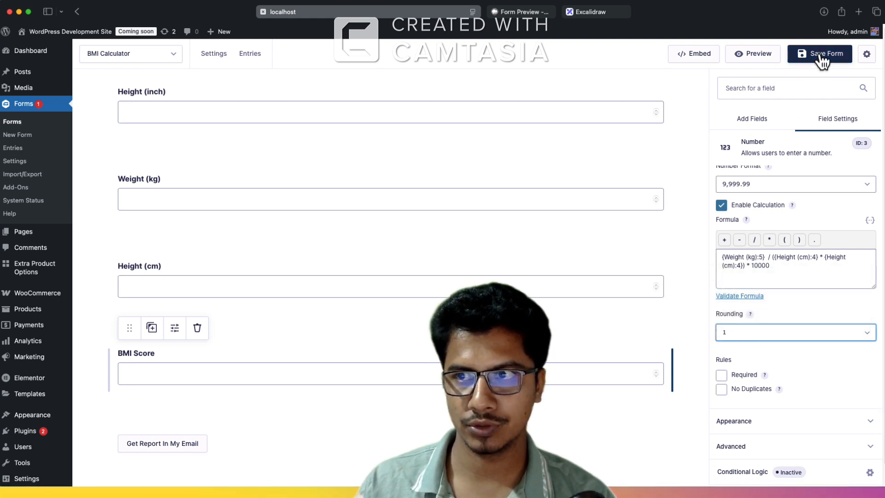
left_click(818, 54)
Step: Reload the form preview and check the BMI Score rounding with height 65 and weight 60
left_click(529, 14)
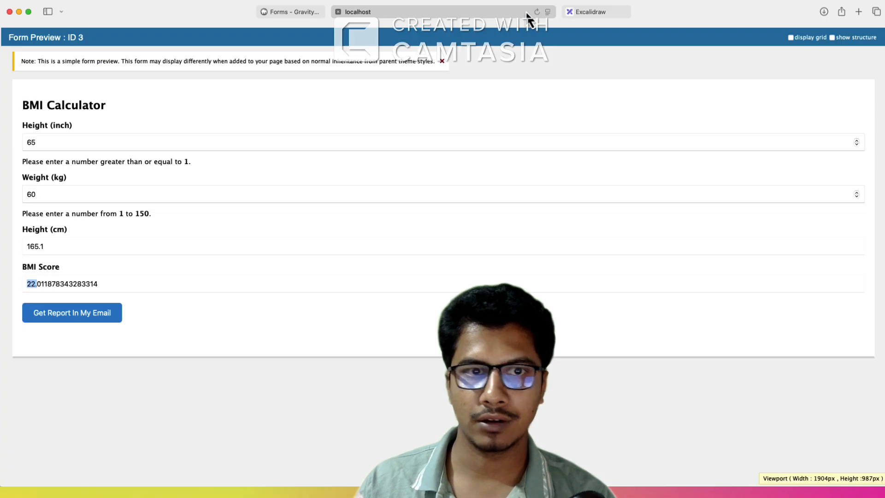
key("super+r")
left_click(44, 143)
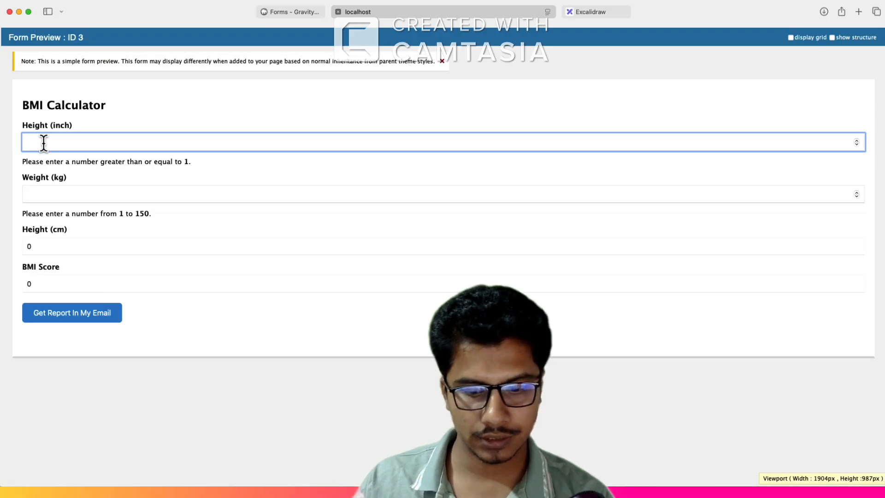
left_click(42, 194)
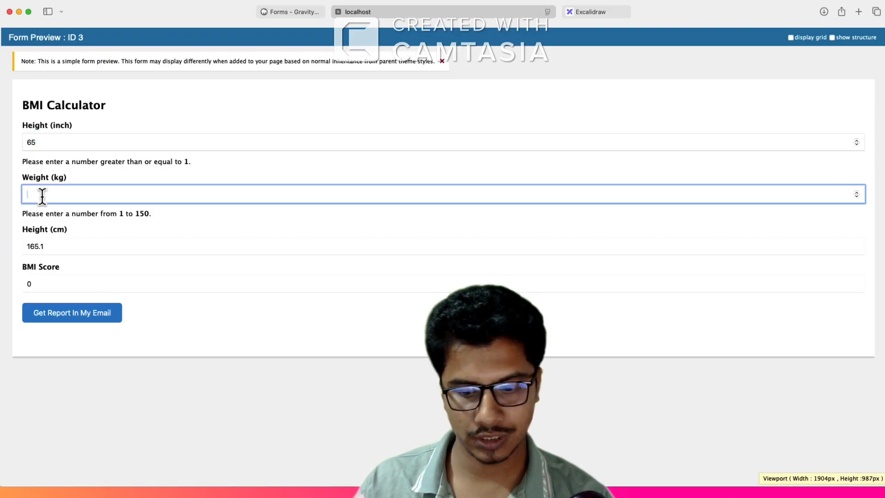
left_click(31, 283)
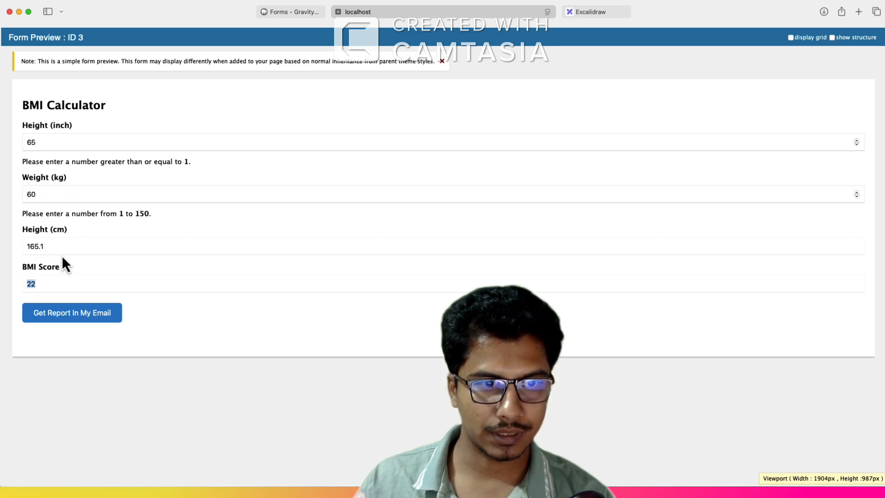
left_click(45, 277)
double_click(28, 283)
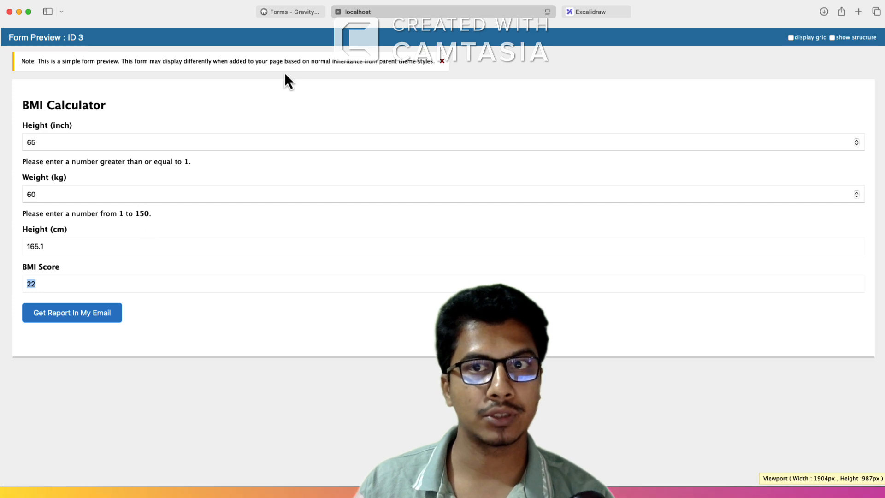
Step: Set the BMI Score field's rounding to 2 in the form editor and save the form
left_click(291, 15)
left_click(726, 447)
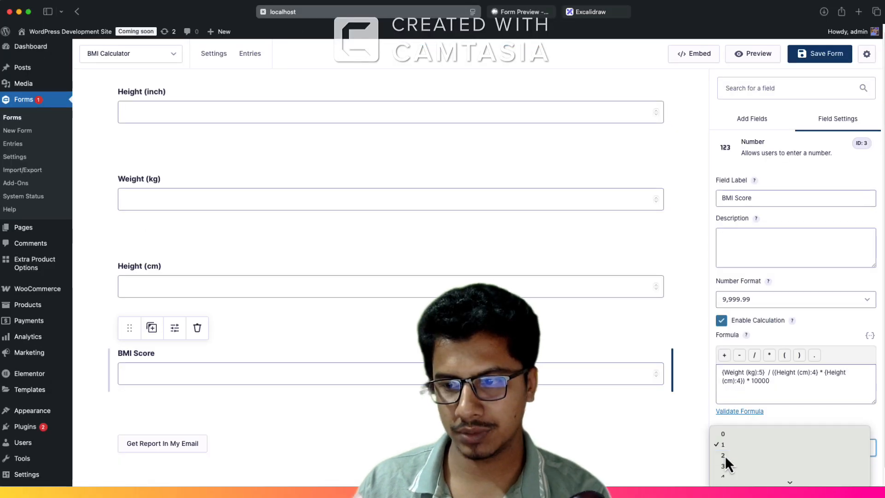
left_click(724, 456)
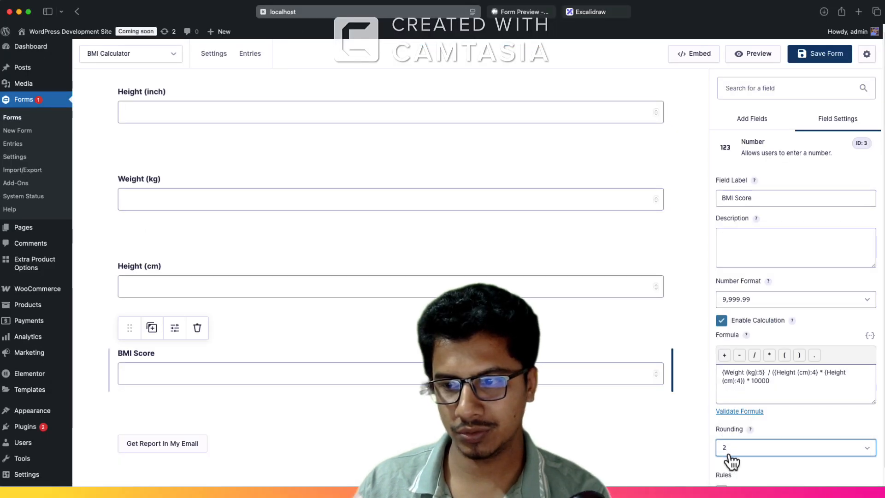
left_click(802, 56)
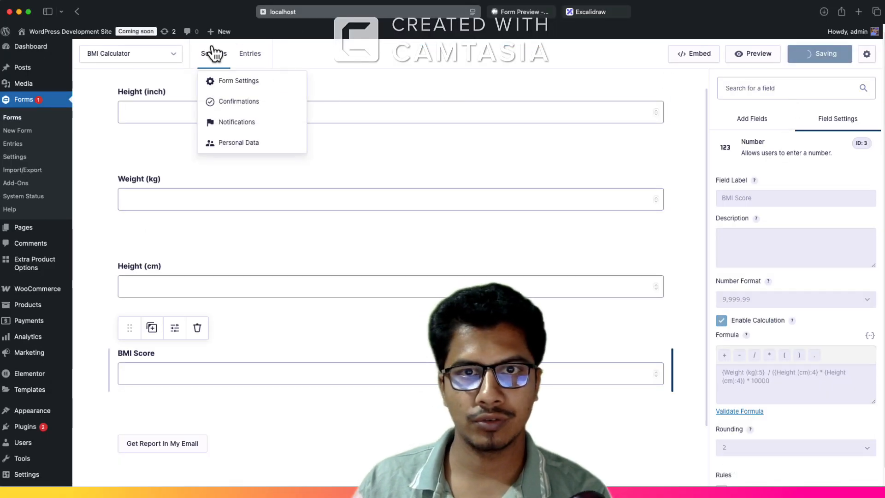
Step: Reload the form preview and check the two-decimal BMI Score with height 65 inches and weight 60 kg
mouse_move(524, 18)
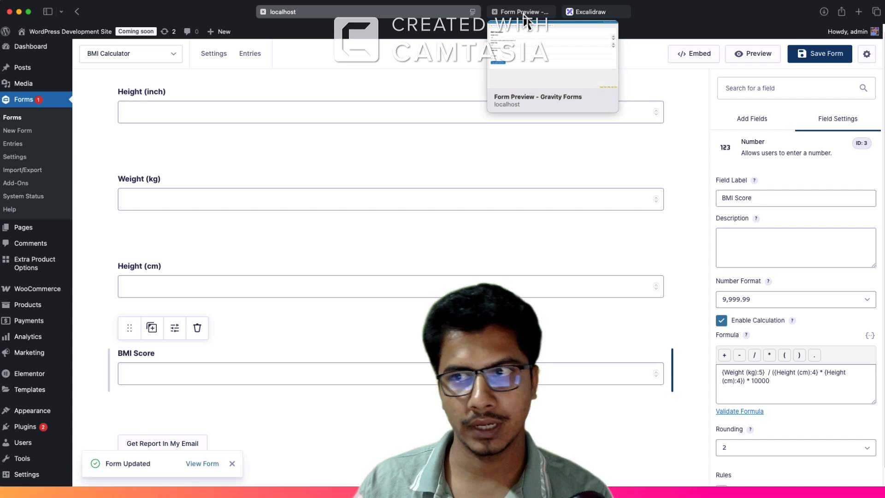
left_click(525, 13)
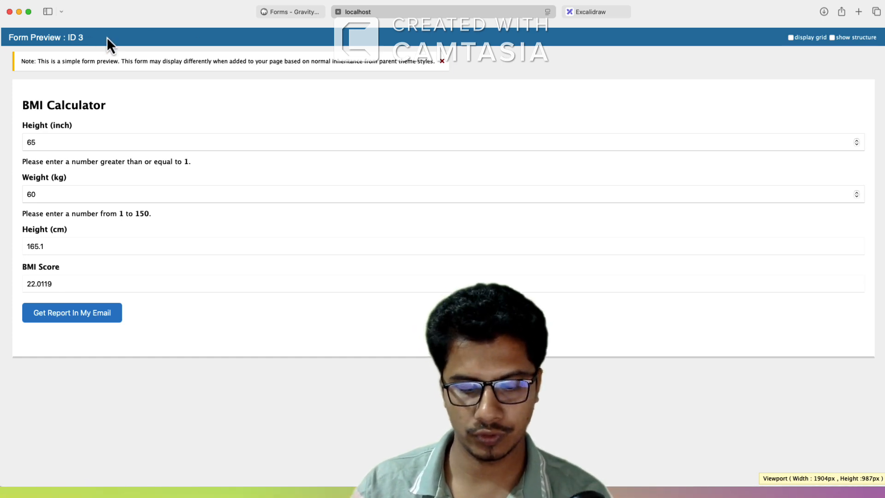
key("super+r")
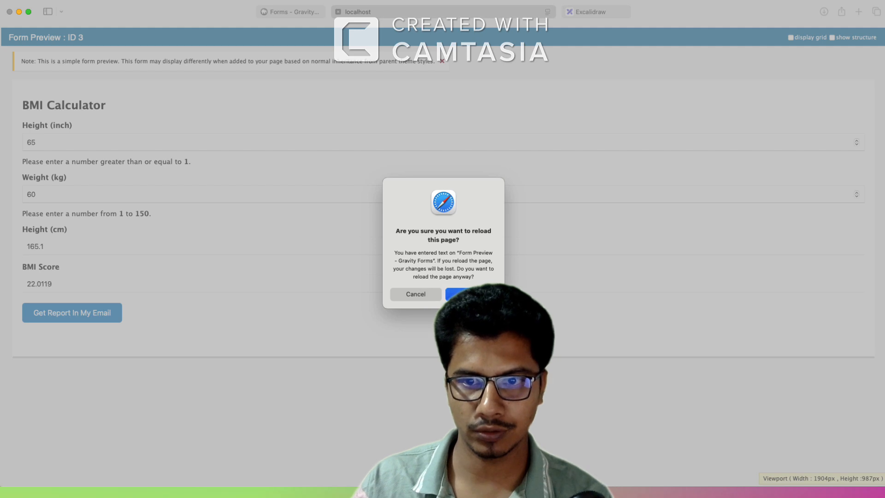
left_click(471, 295)
left_click(56, 145)
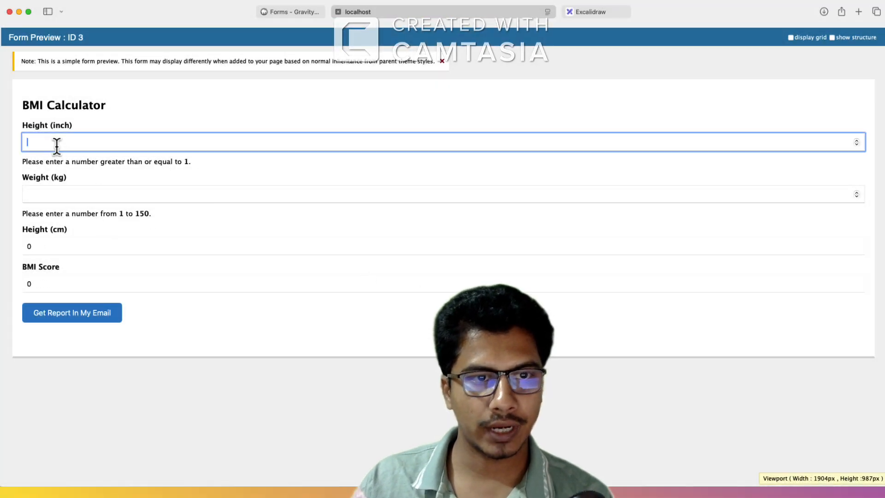
type("65")
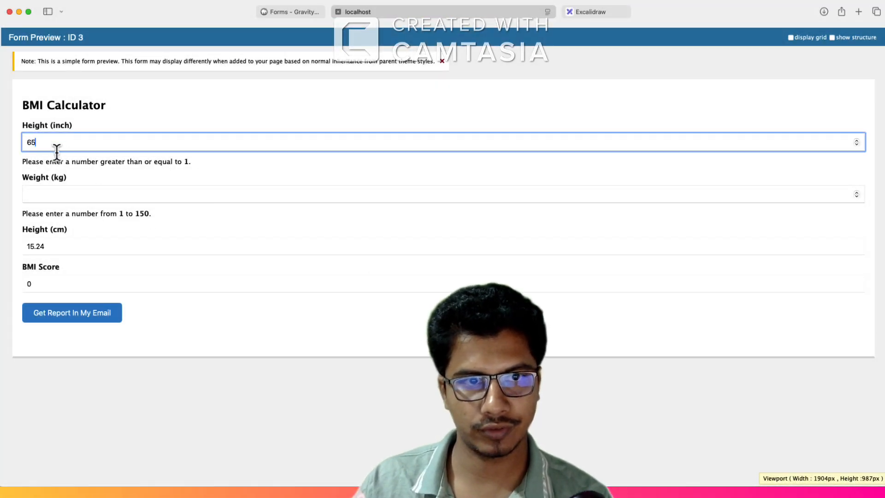
left_click(53, 193)
type("60")
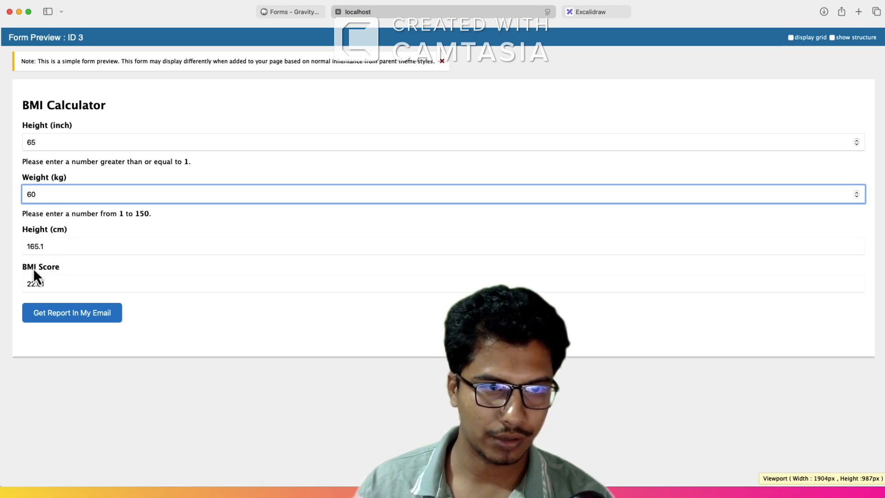
left_click(54, 249)
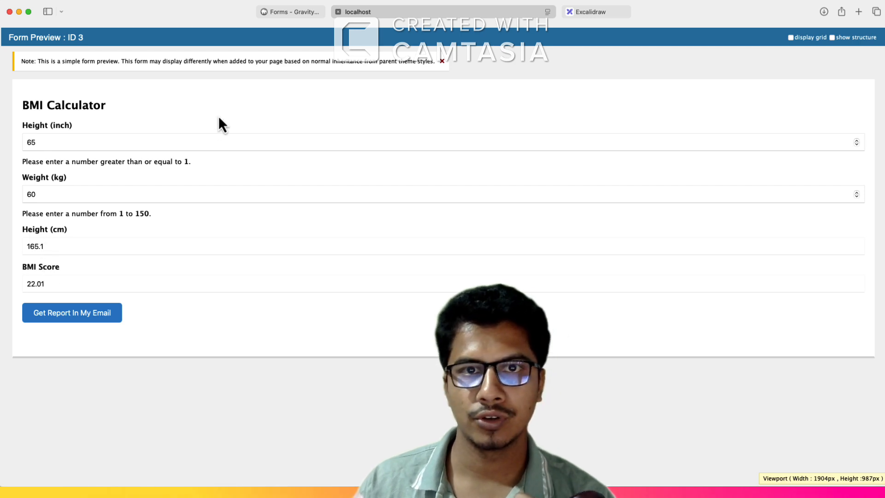
Step: Set the Height (cm) field's visibility to Hidden in the form editor and save the form
left_click(284, 13)
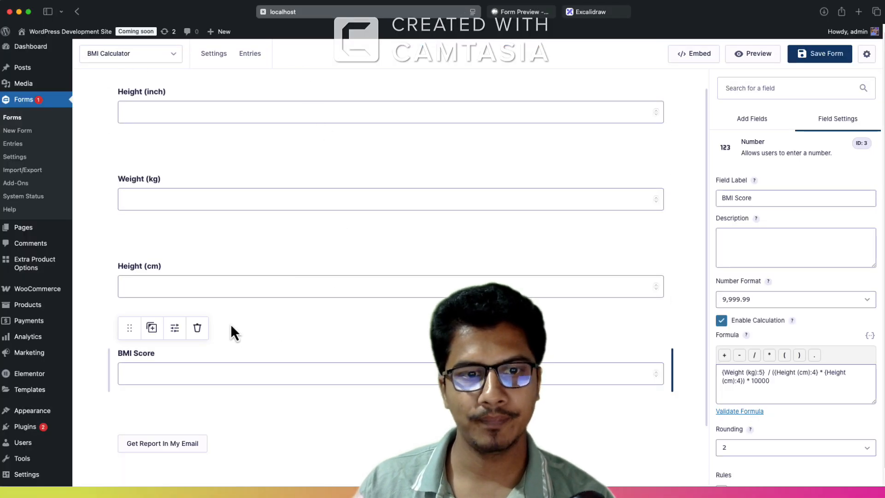
left_click(189, 289)
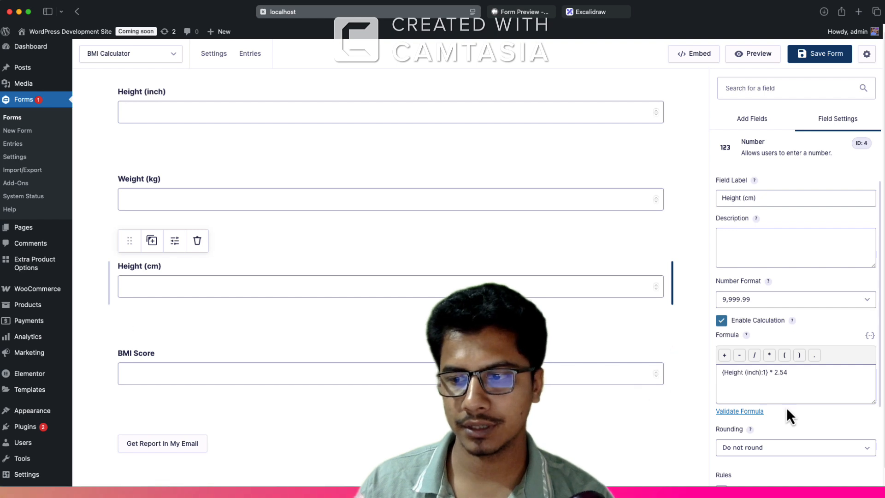
scroll(786, 407, "down", 3)
left_click(756, 446)
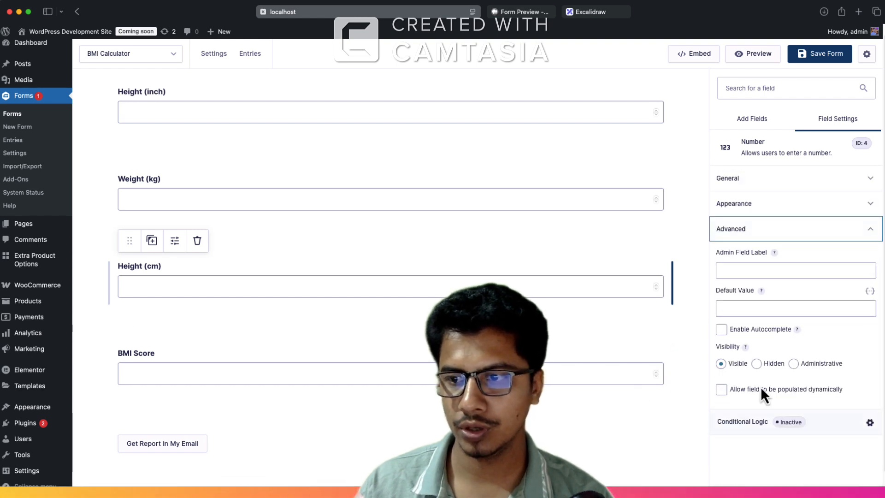
left_click(757, 364)
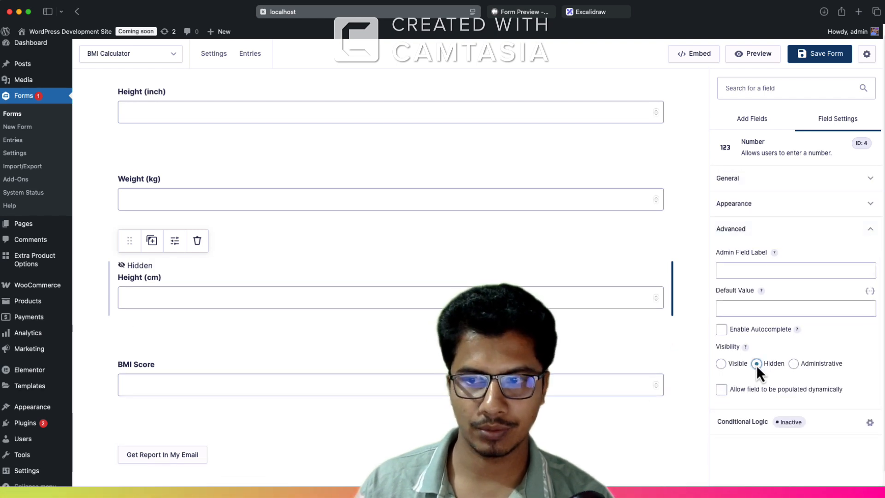
left_click(824, 57)
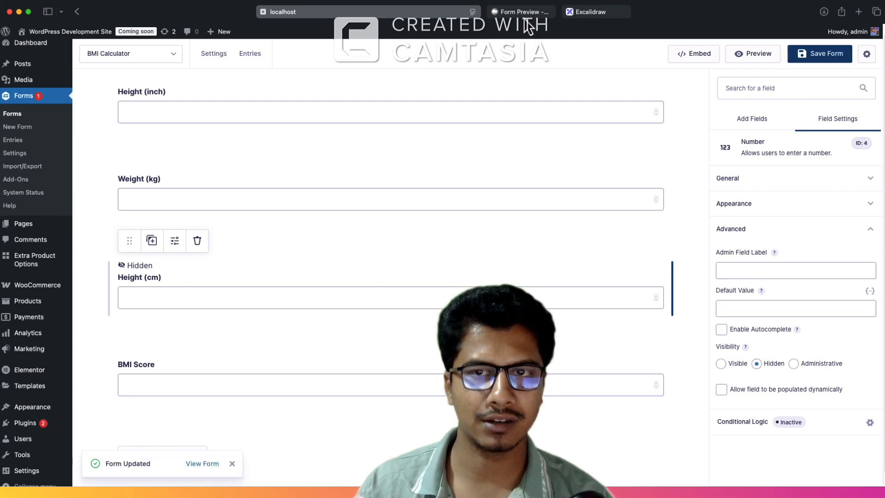
Step: Reload the form preview and check that BMI Score still calculates without the Height (cm) field, using height 65 and weight 60
left_click(526, 12)
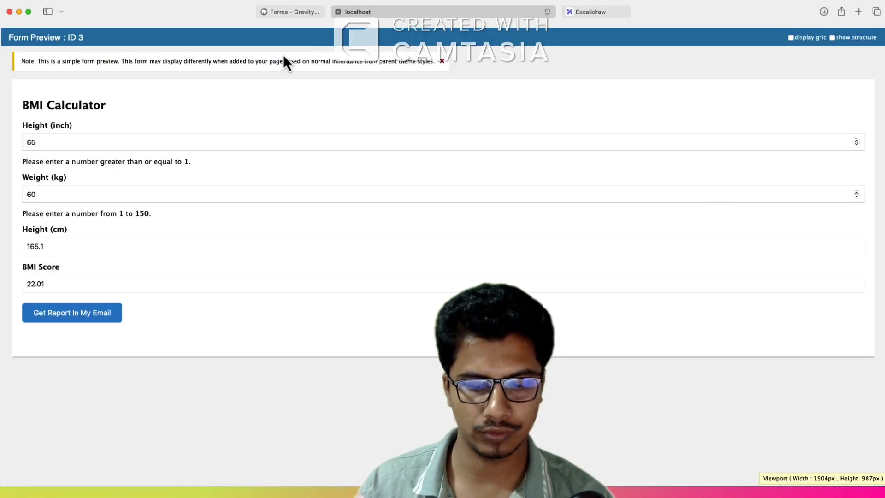
key("super+r")
key("Return")
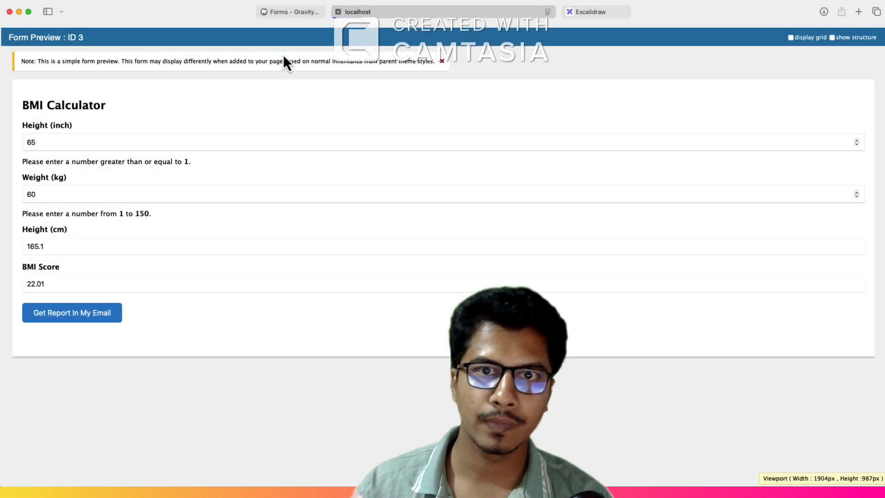
left_click(44, 144)
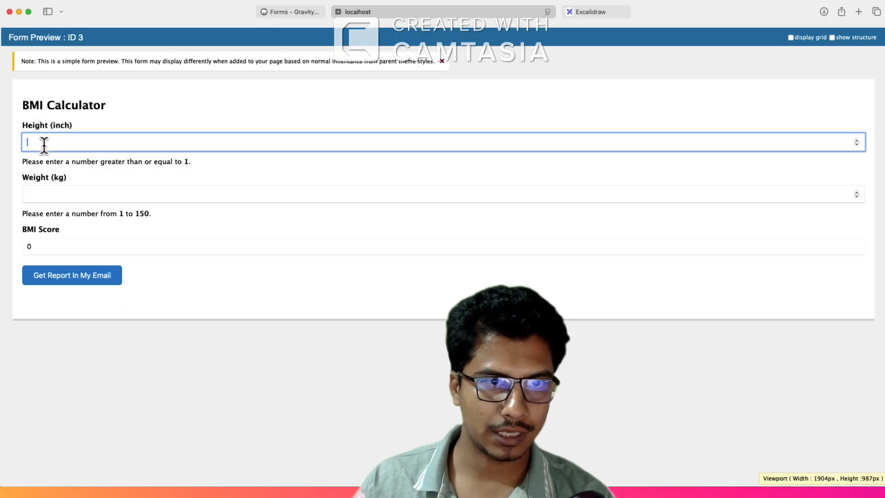
left_click(46, 189)
type("60")
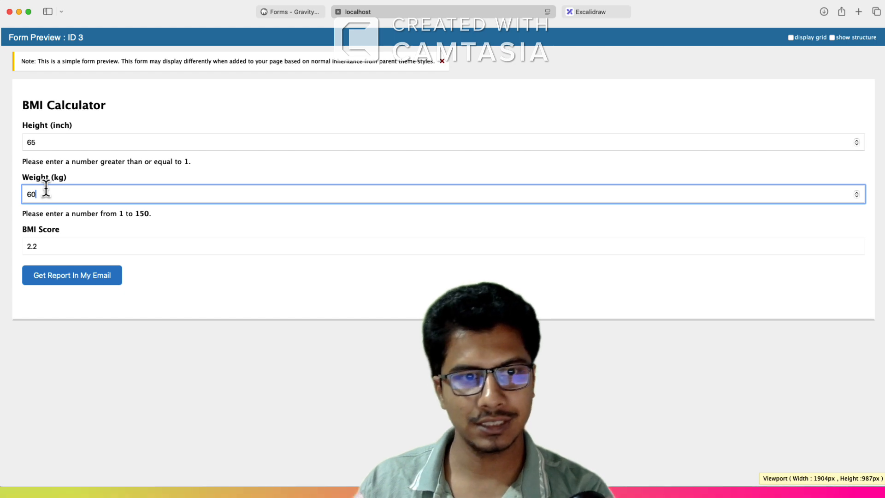
left_click_drag(48, 247, 26, 221)
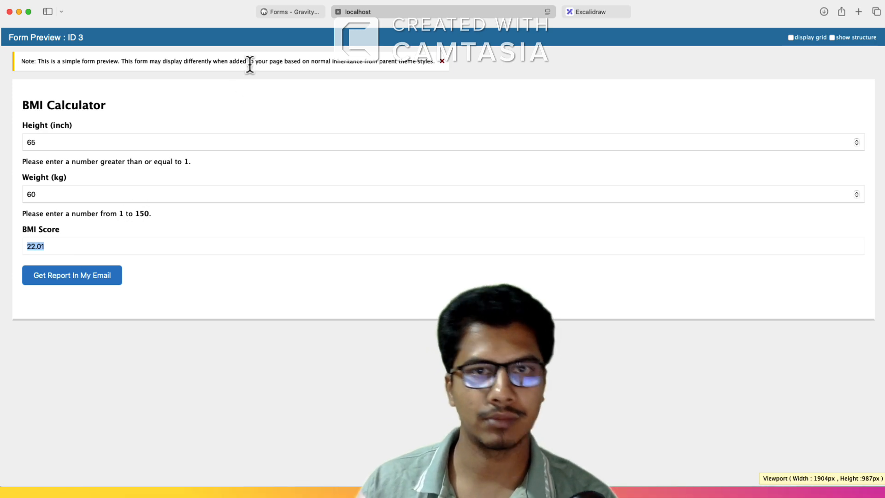
Step: Review the BMI result ranges in the Excalidraw diagram and return to the form editor
left_click(605, 13)
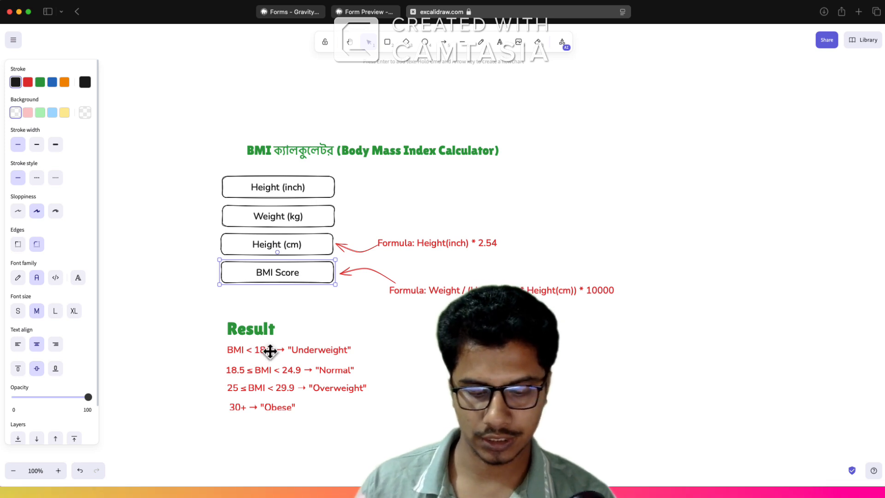
key("ctrl+shift+Tab")
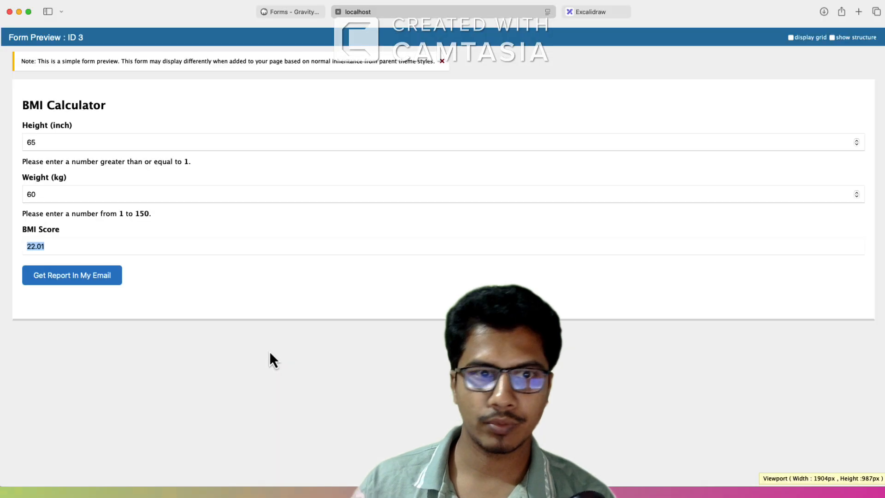
key("ctrl+shift+Tab")
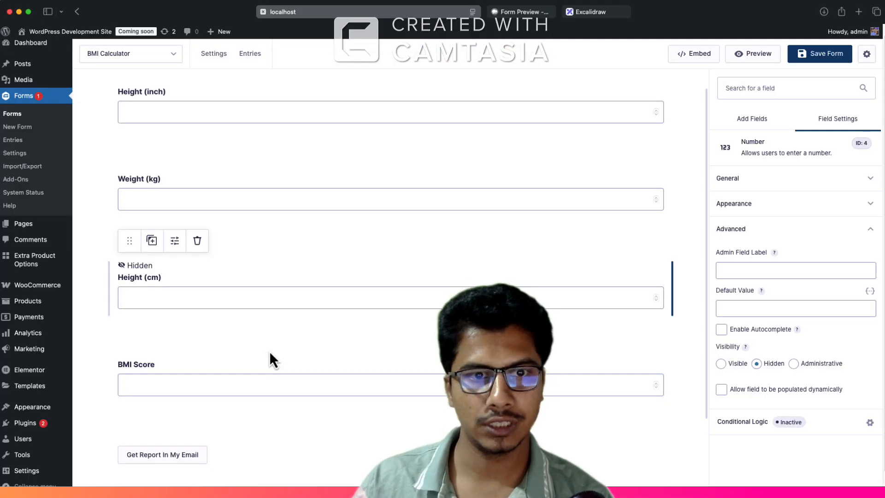
Step: Add an HTML field to the form between the BMI Score field and the submit button
scroll(217, 383, "down", 1)
left_click(745, 121)
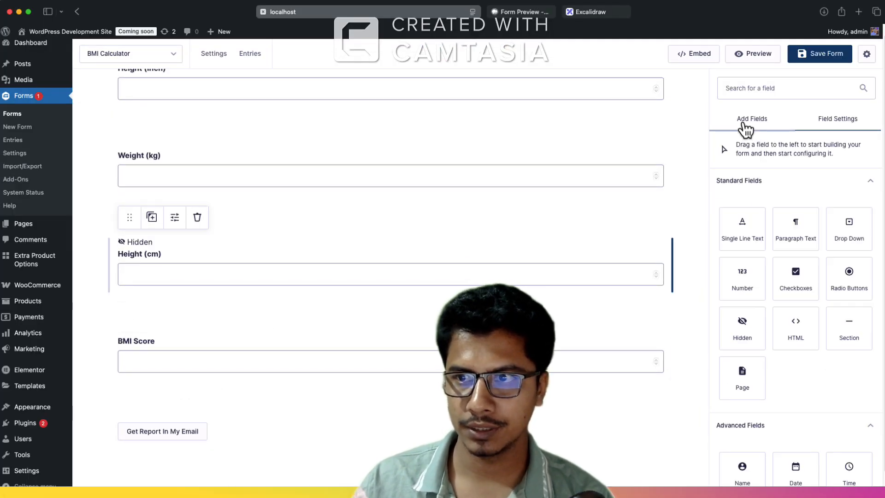
left_click_drag(795, 329, 326, 393)
scroll(152, 447, "down", 2)
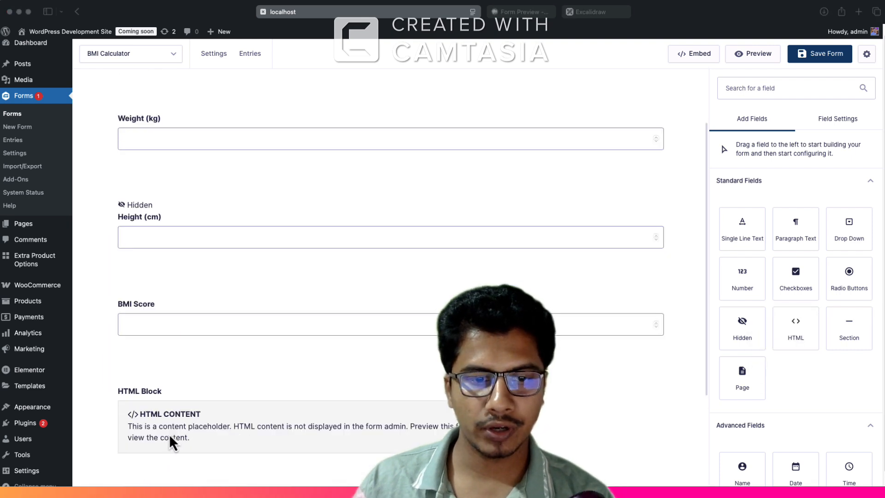
scroll(169, 422, "down", 1)
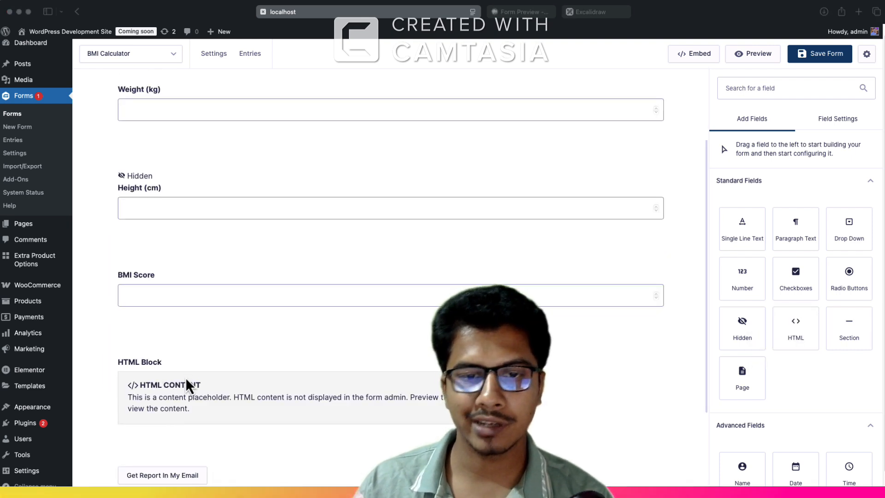
Step: Enable conditional logic on the HTML block to show it if BMI Score is less than 18.5, consulting the Excalidraw result ranges
left_click(184, 381)
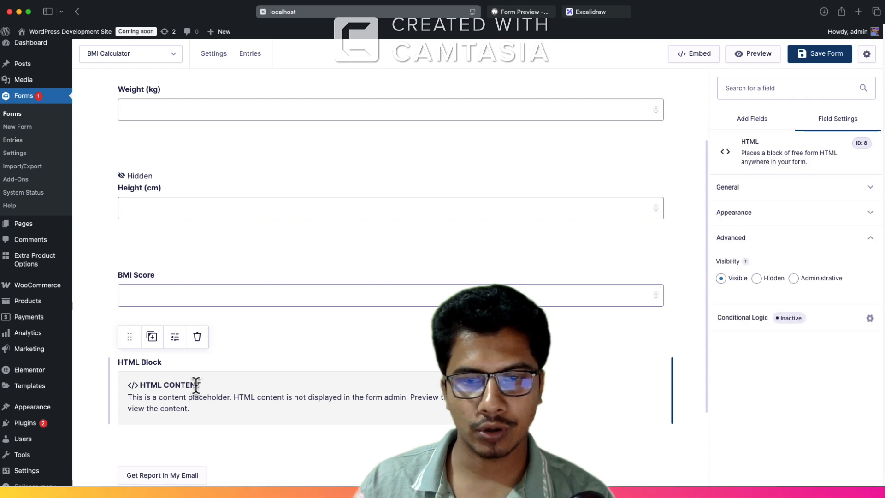
left_click(741, 327)
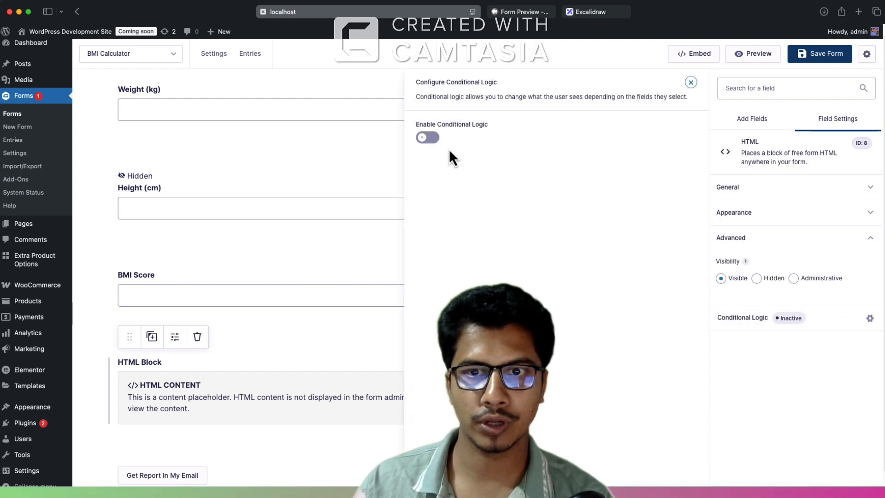
left_click(429, 138)
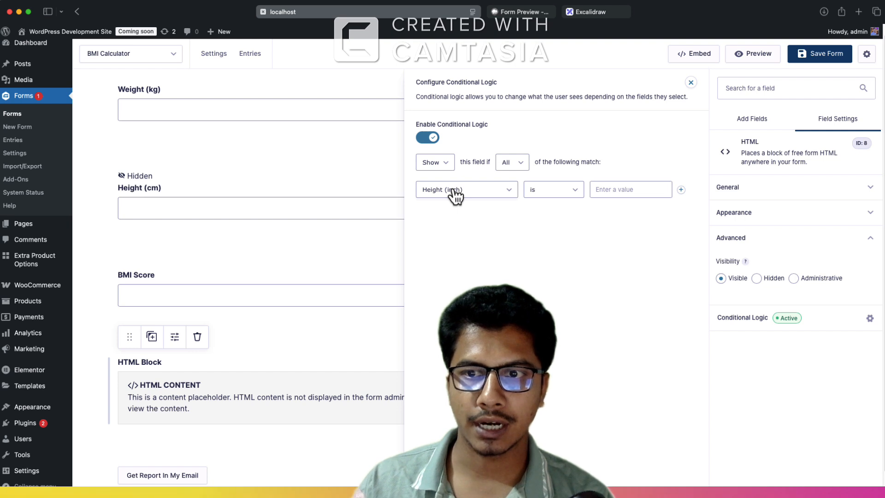
left_click(474, 193)
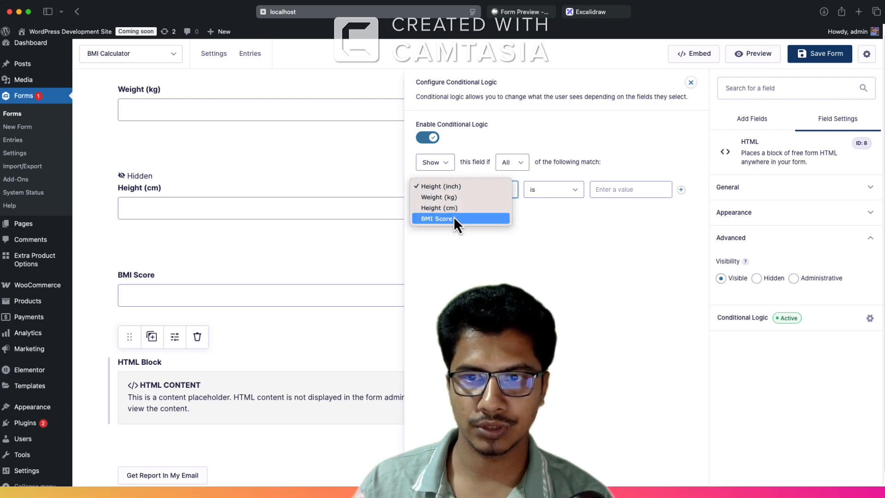
left_click(455, 220)
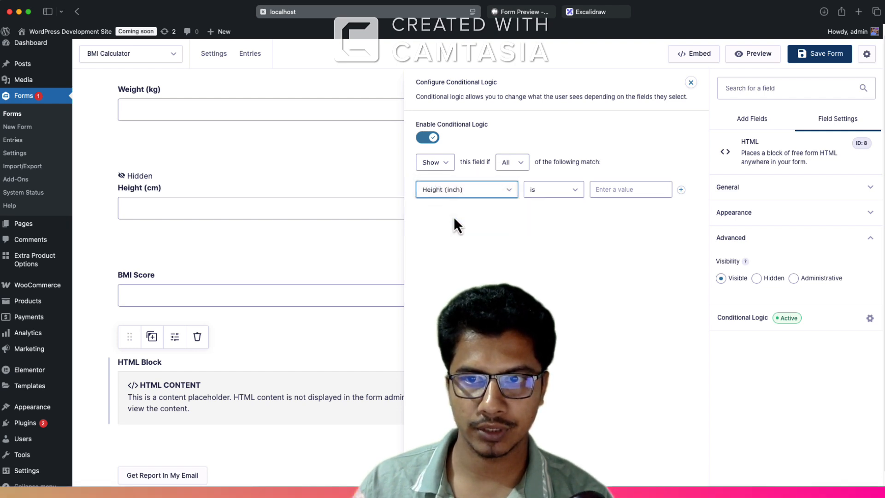
left_click(568, 190)
left_click(552, 219)
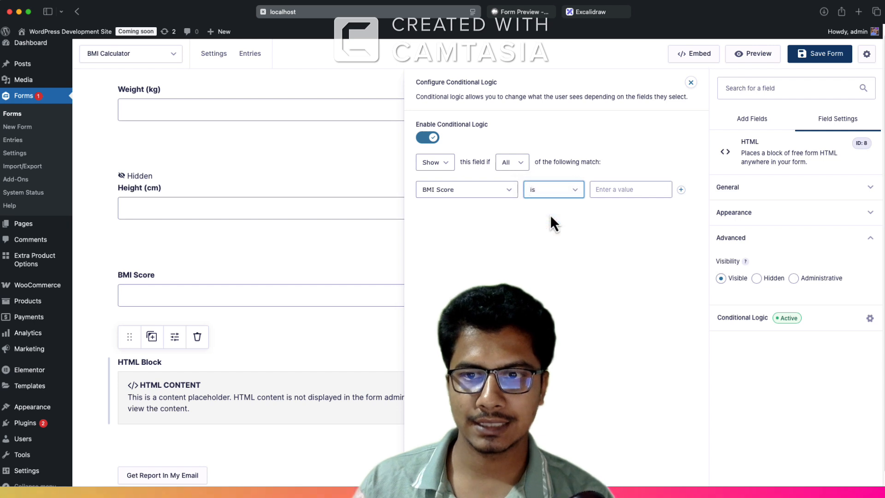
left_click(592, 17)
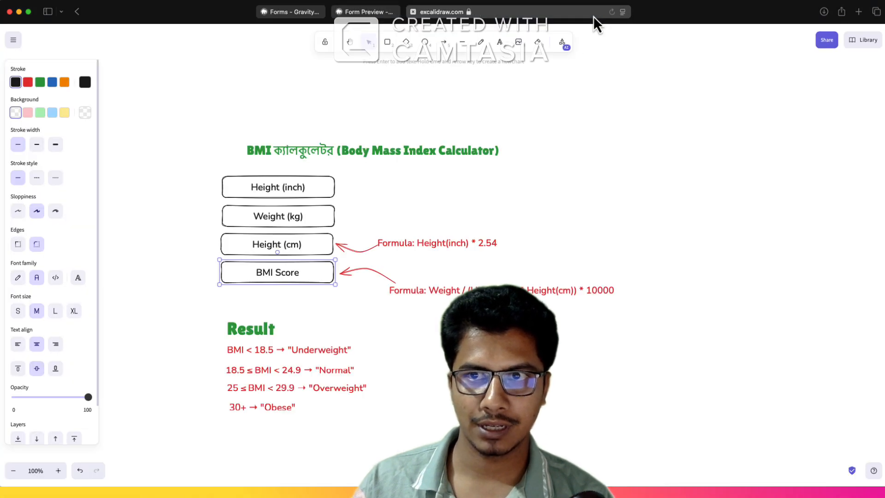
left_click(295, 16)
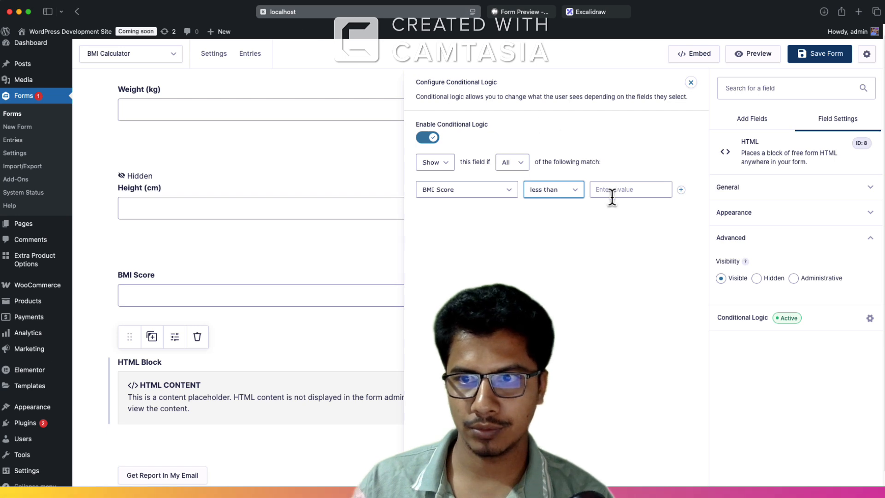
type("18.5")
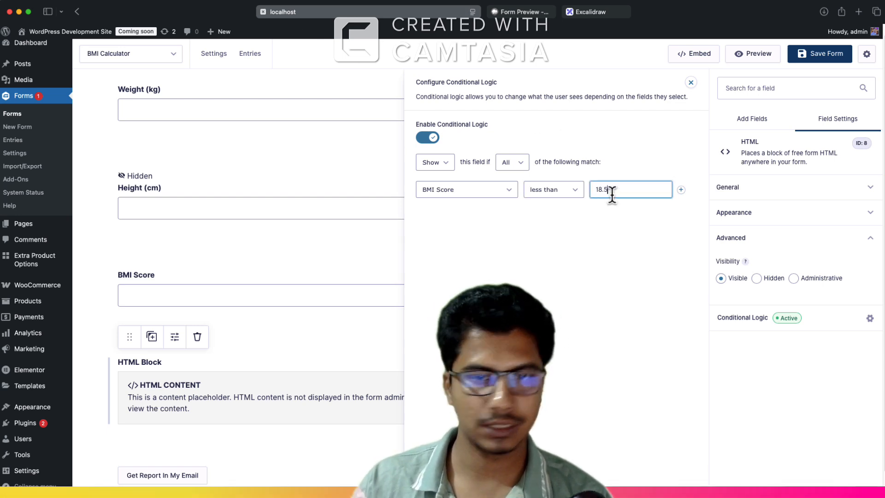
left_click(164, 381)
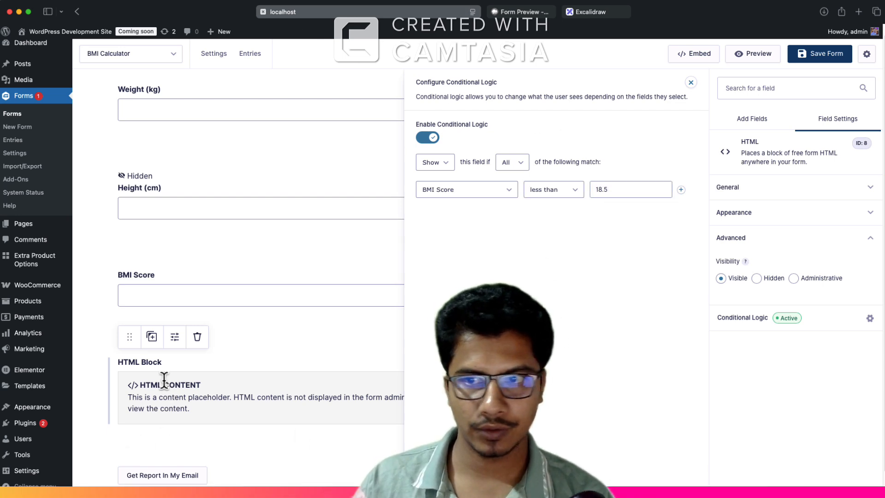
Step: Set the HTML block's field label to "Underweight" in its general settings
left_click(738, 187)
double_click(752, 228)
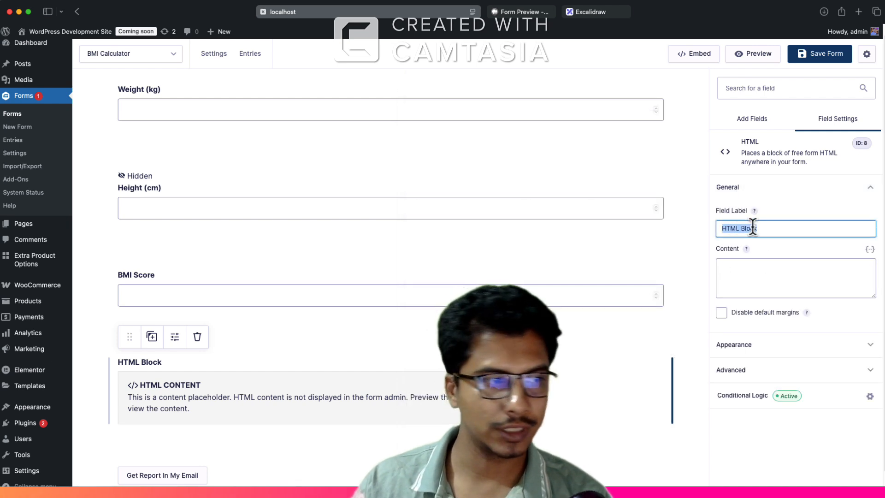
type("U")
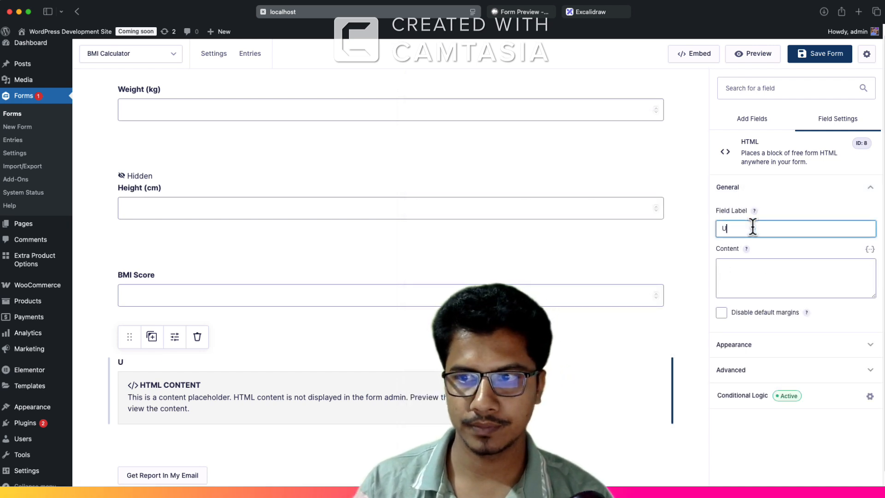
type("nderwei")
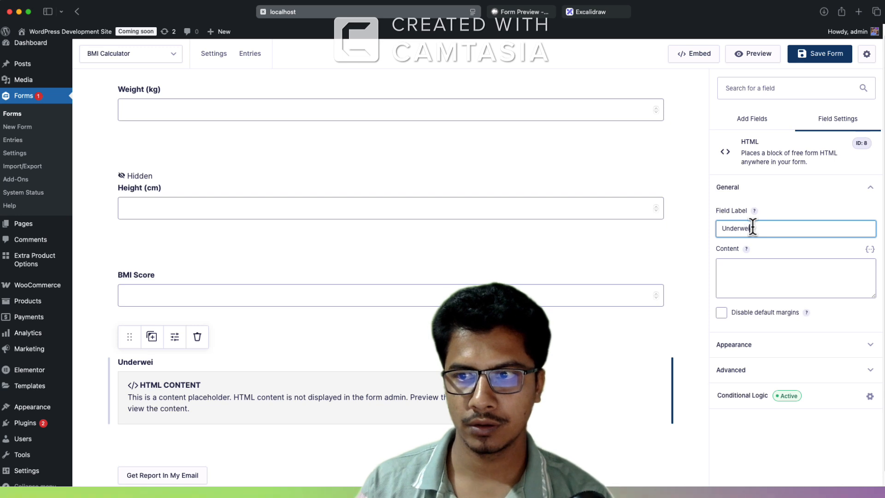
type("ght")
Step: Enter "<h1>You are Underweight<h1>" as the content of the Underweight HTML block
left_click(746, 271)
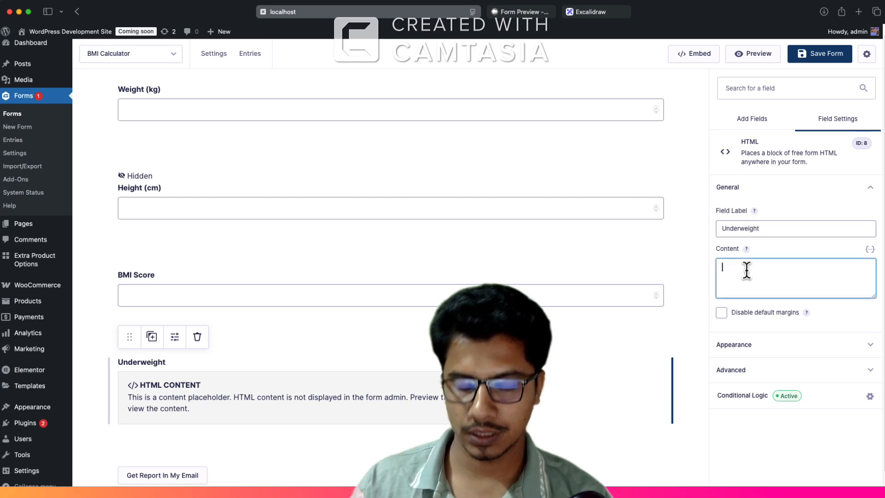
type("<h")
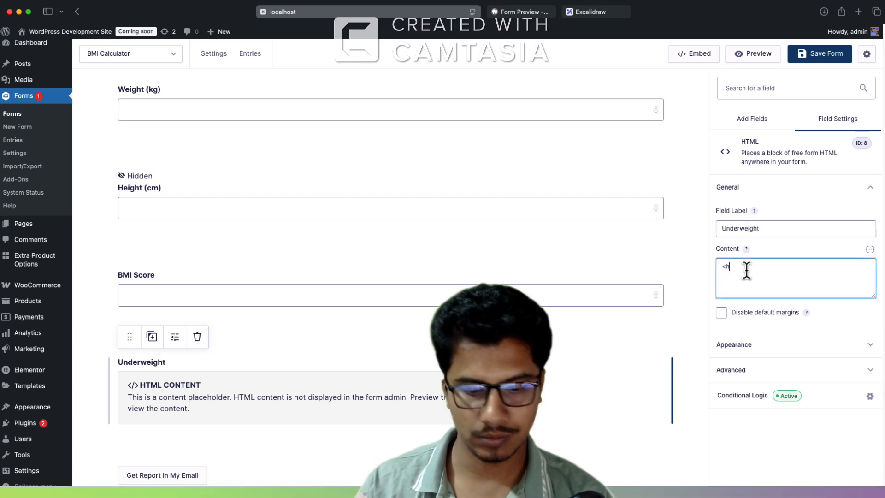
type("1>You a")
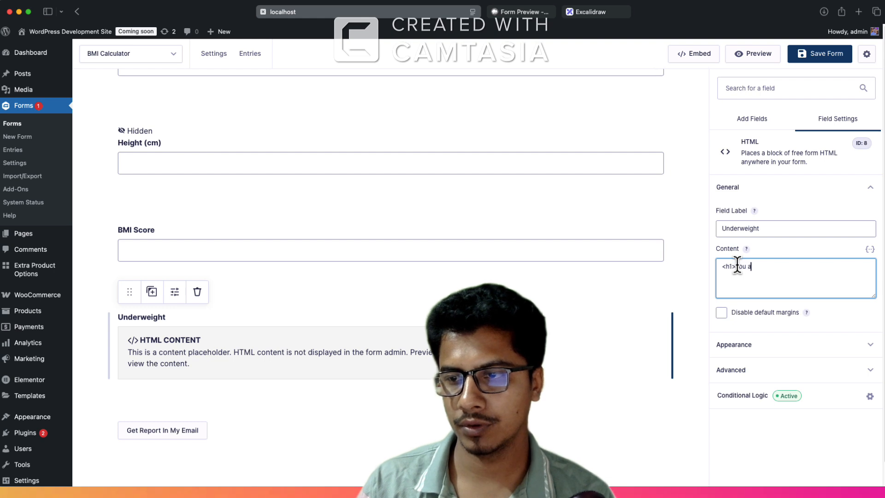
type("re ")
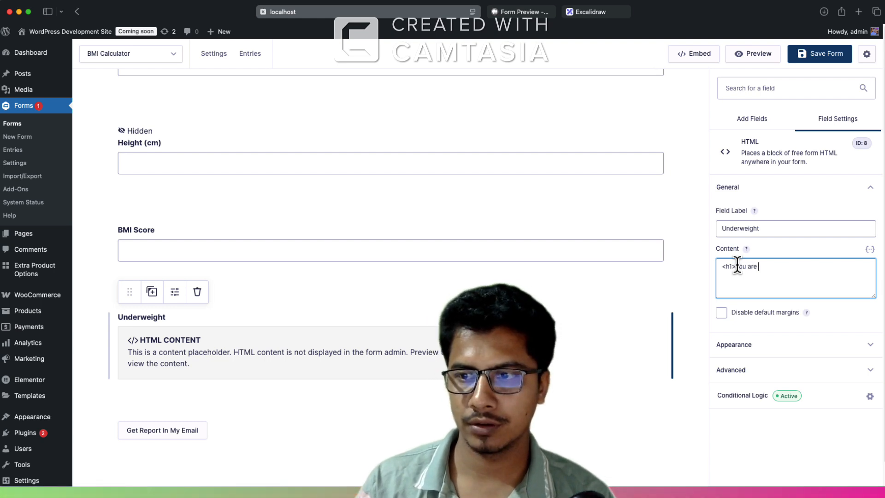
type("Under")
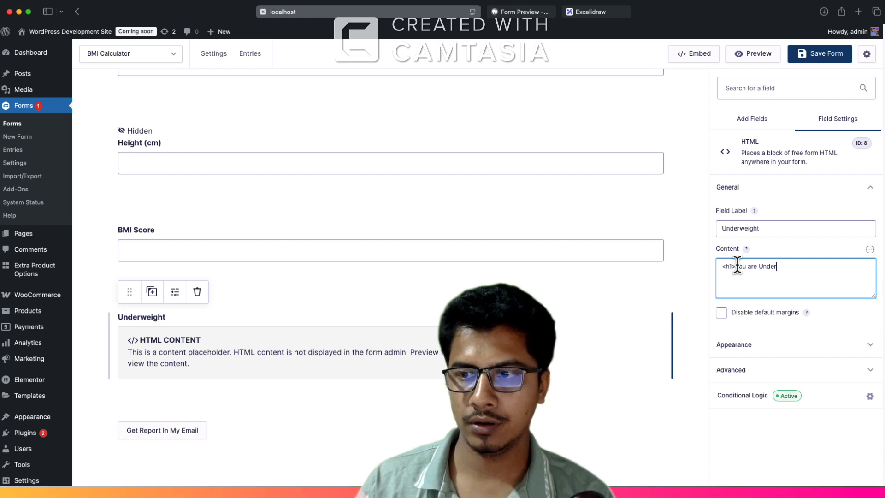
type("w")
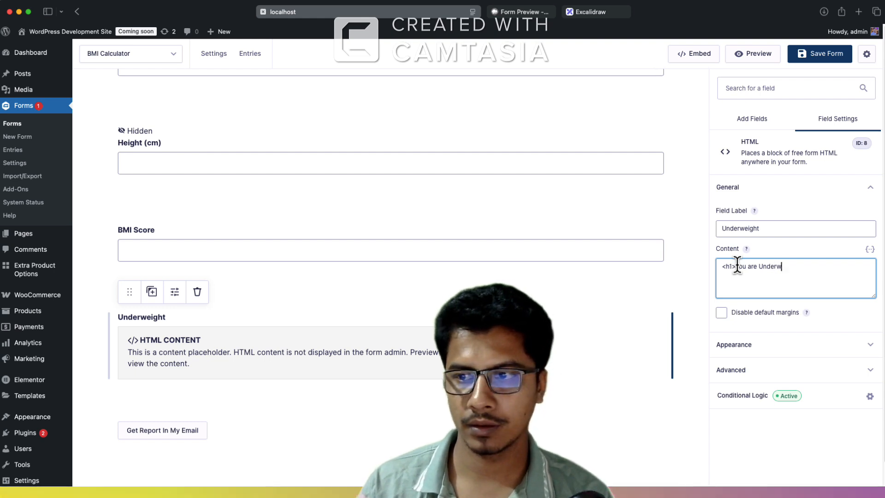
type("eight</h")
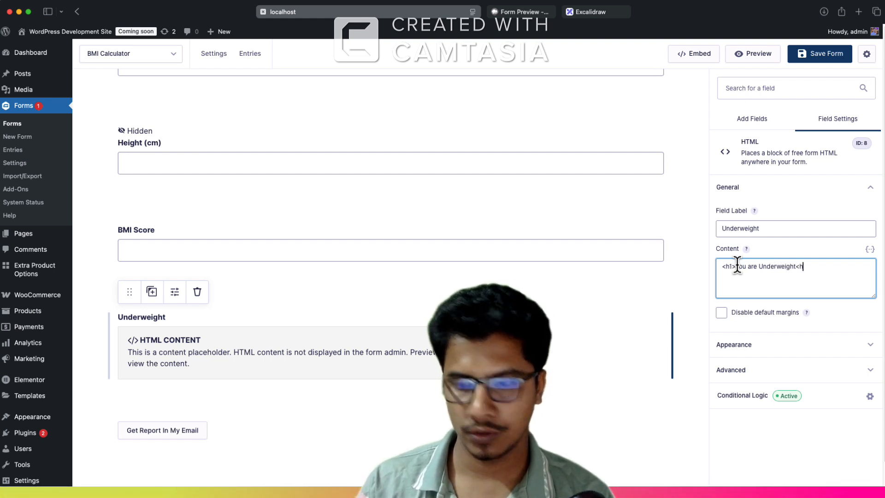
type("1>")
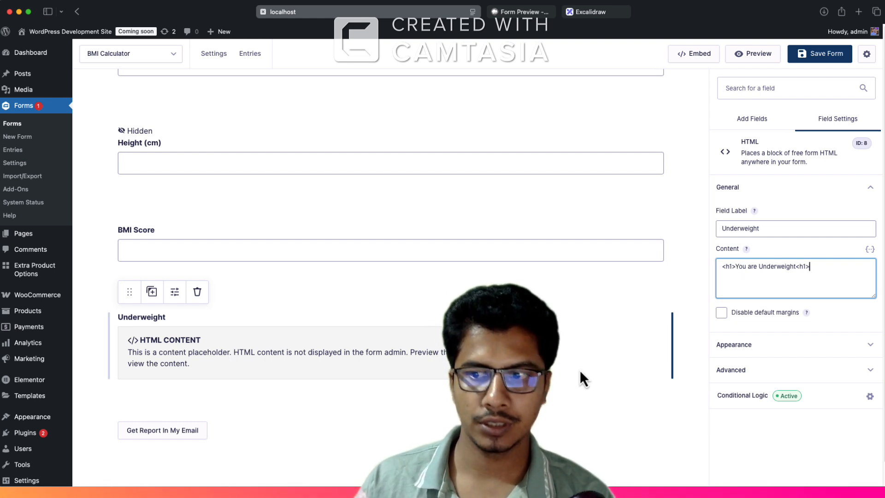
Step: Duplicate the Underweight HTML block and change the copy's content to "<h1>You are Normal<h1>"
left_click(728, 397)
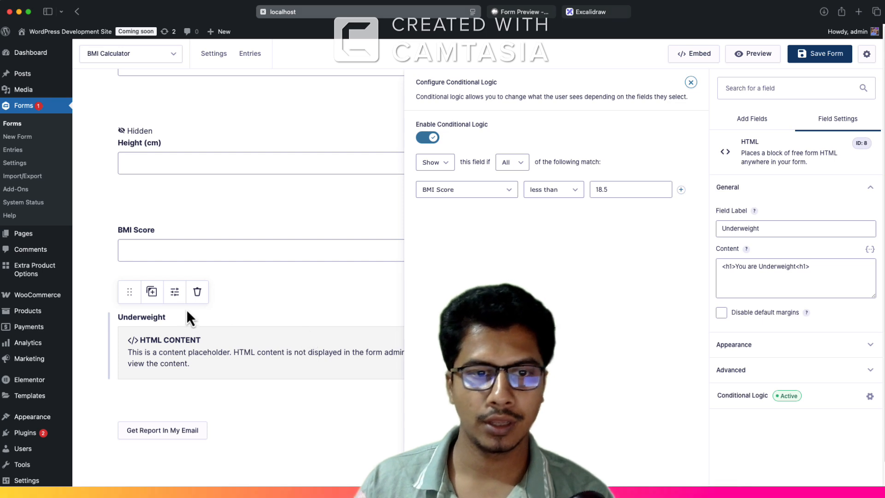
left_click(153, 295)
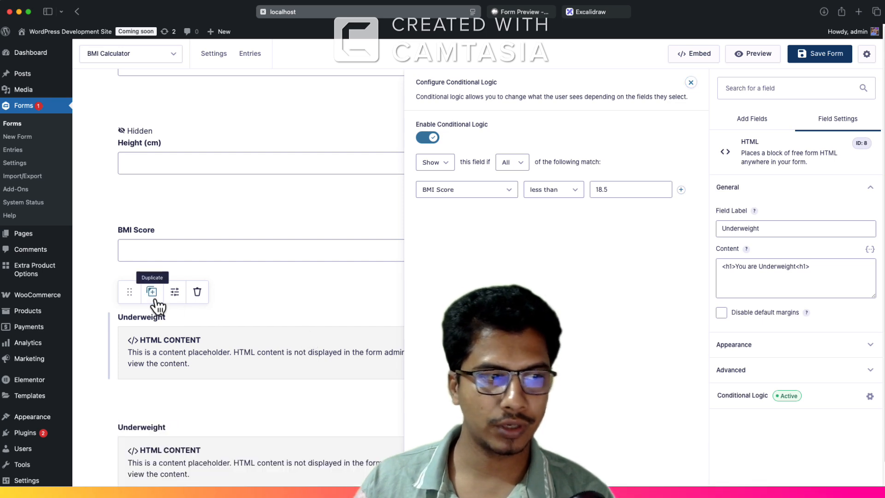
double_click(782, 266)
type("Normal")
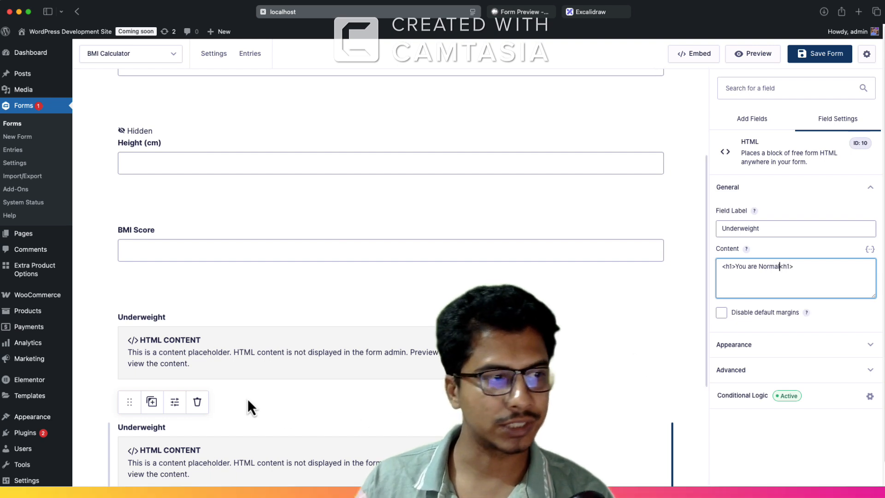
Step: Set the duplicated block's condition to BMI Score greater than 18.4, consulting the Excalidraw result ranges, and add another condition row
left_click(582, 15)
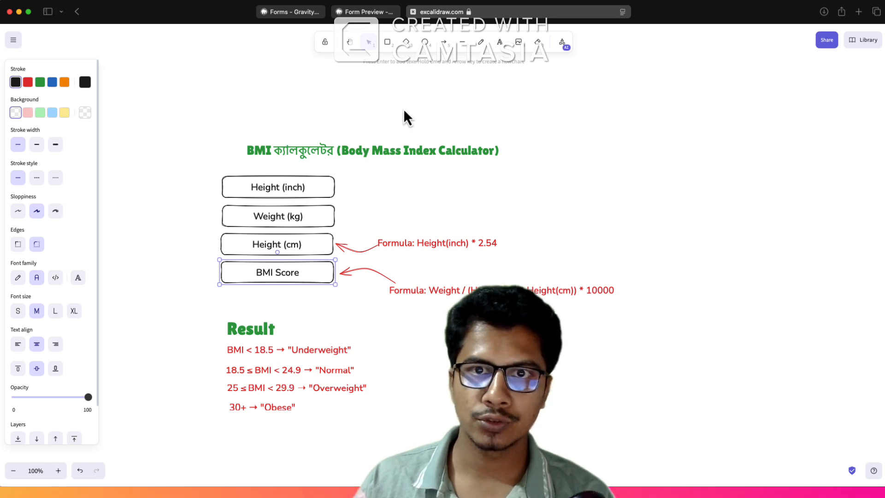
left_click(295, 12)
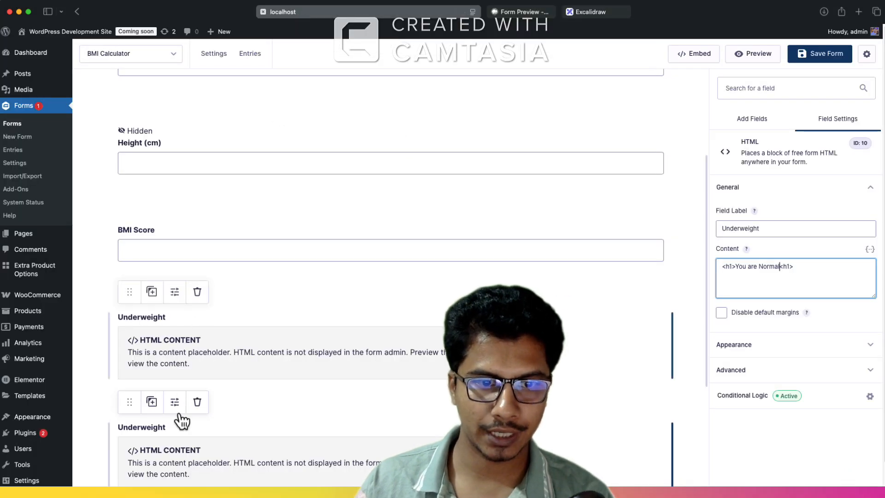
scroll(180, 419, "down", 1)
left_click(181, 446)
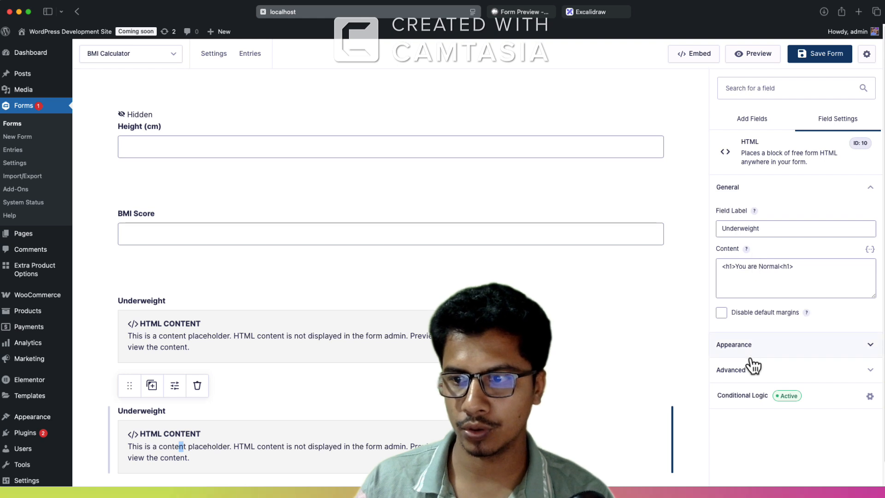
left_click(756, 397)
left_click(531, 191)
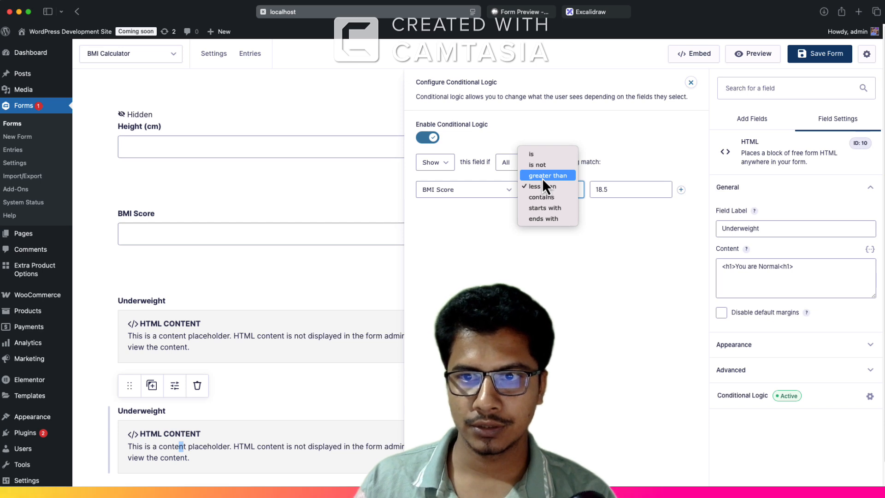
left_click(543, 177)
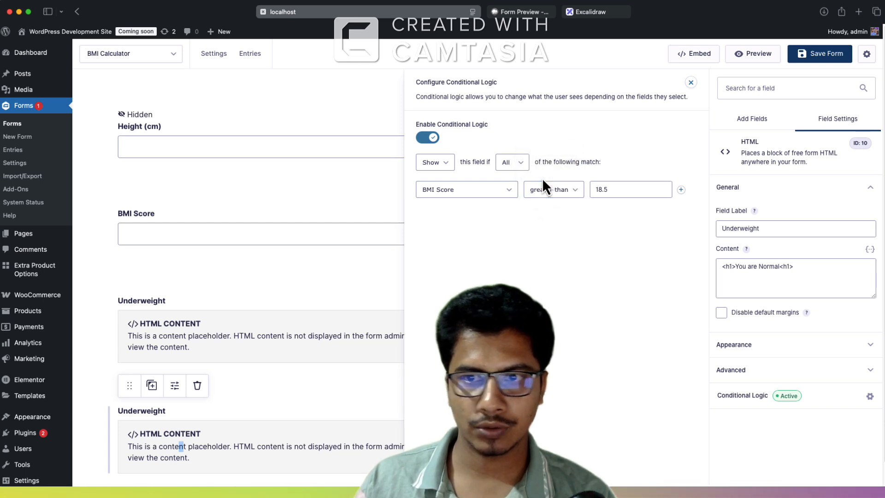
left_click(615, 186)
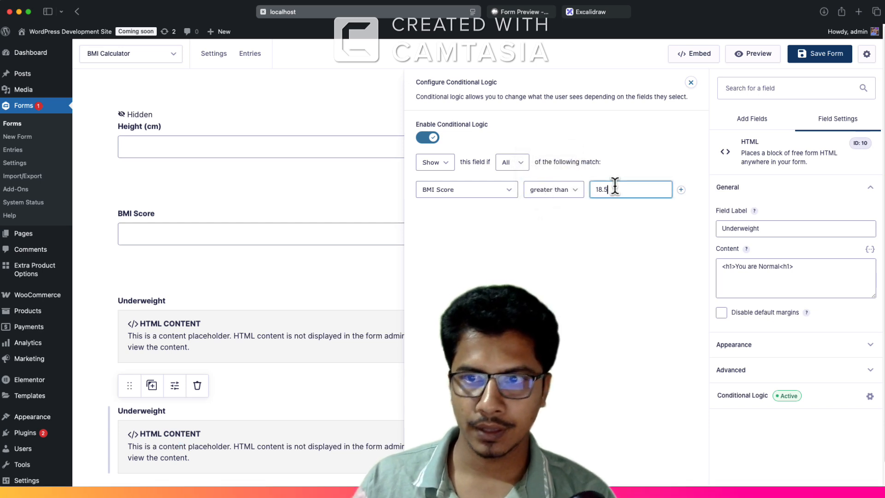
key("BackSpace")
key("BackSpace")
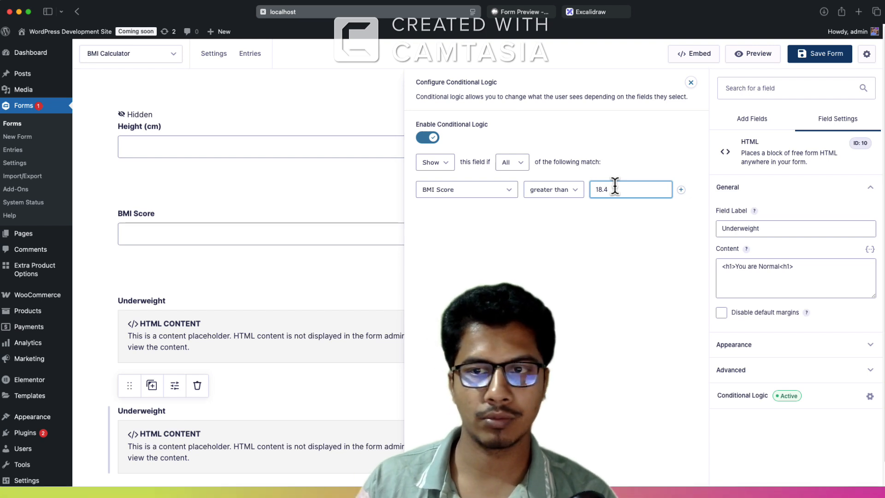
left_click(681, 190)
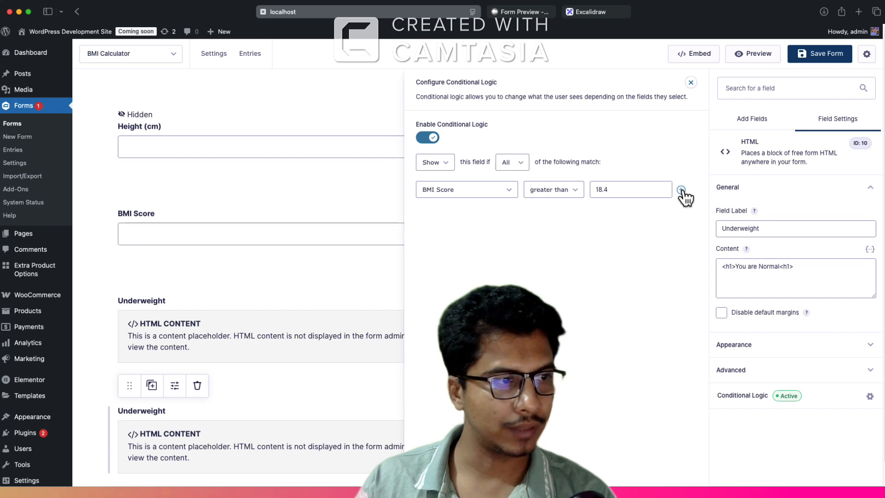
double_click(680, 189)
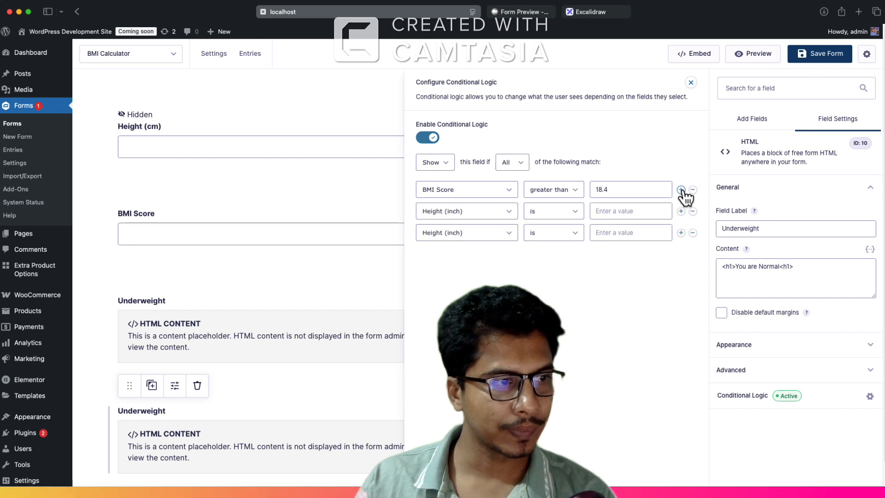
left_click(442, 238)
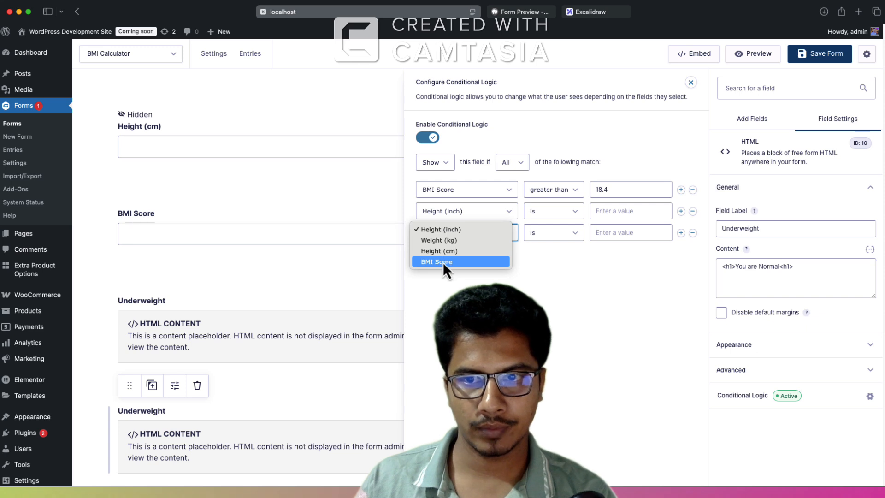
left_click(442, 262)
left_click(563, 241)
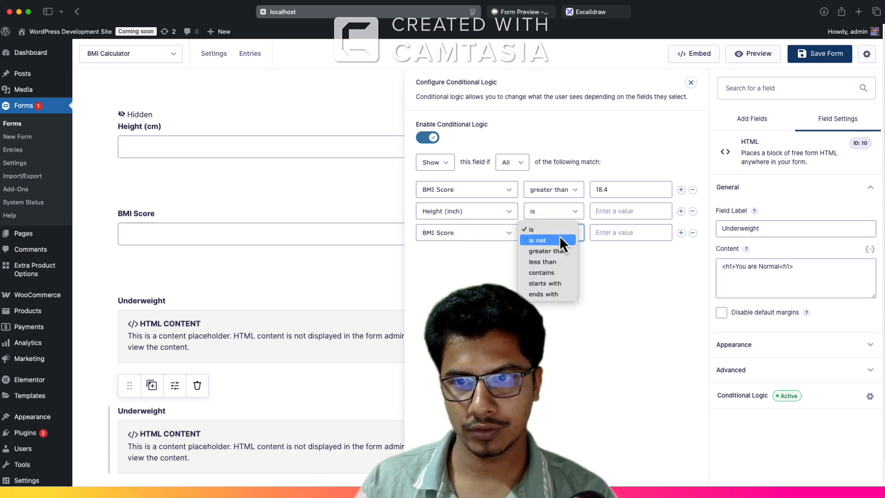
left_click(695, 238)
left_click(692, 233)
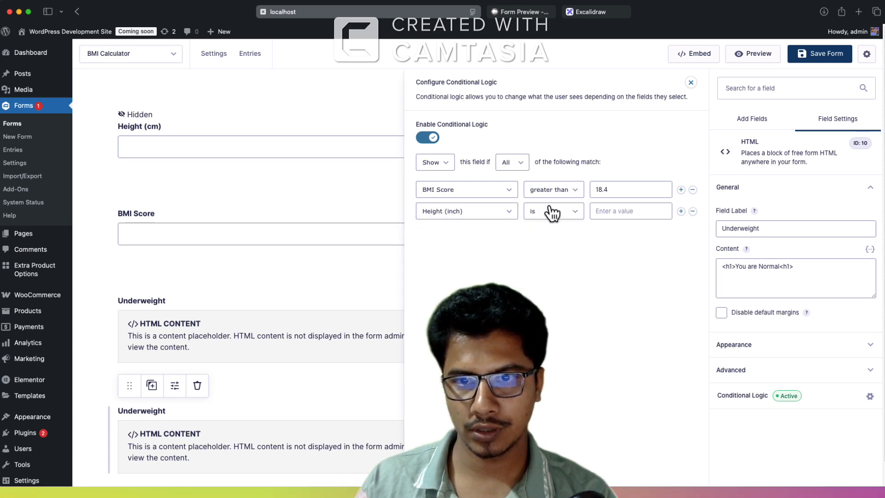
Step: Set the second condition of the duplicated HTML block to BMI Score less than 25
left_click(481, 216)
left_click(450, 245)
left_click(553, 215)
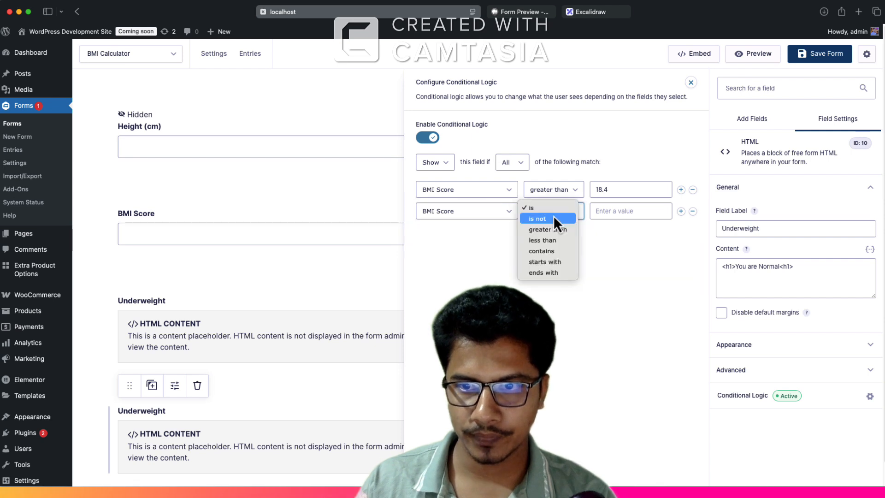
left_click(550, 242)
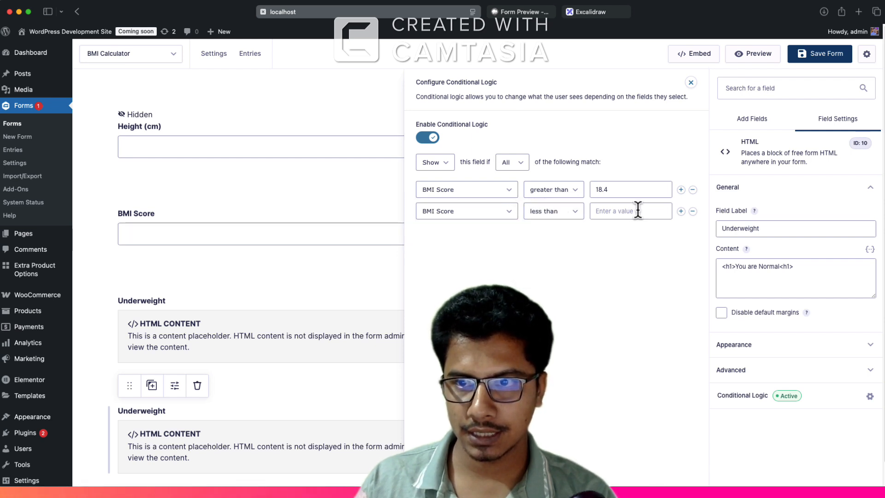
left_click(628, 210)
type("25")
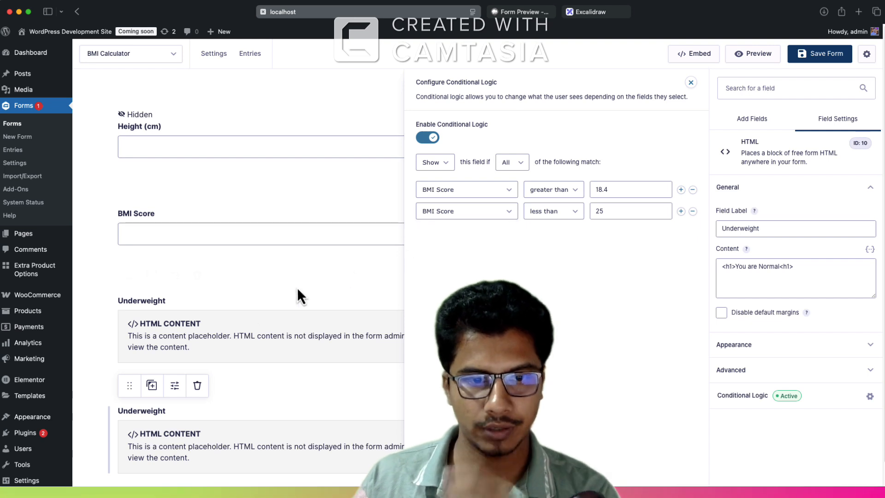
Step: Duplicate the "You are Normal" HTML block and relabel the original block "Normal"
scroll(214, 366, "down", 2)
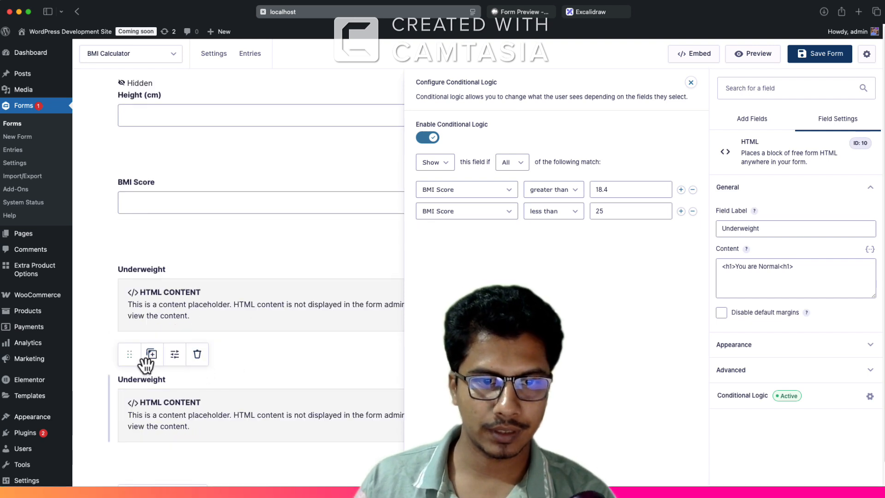
scroll(193, 374, "down", 1)
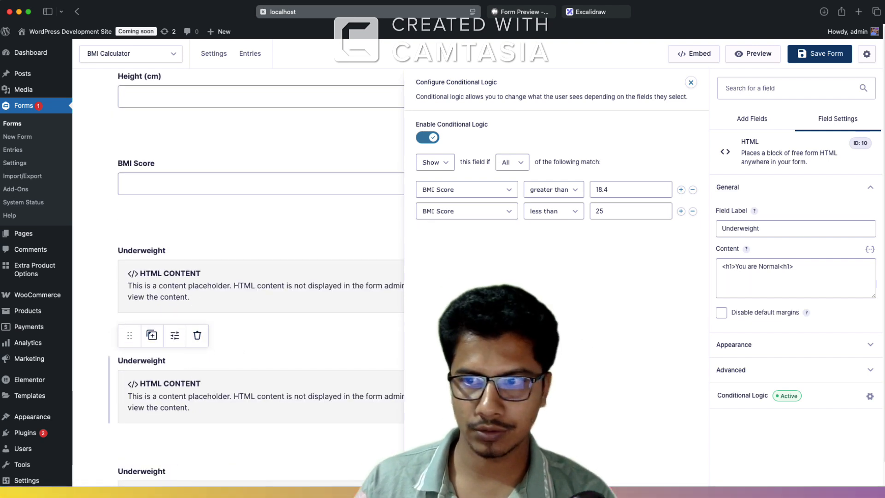
double_click(756, 230)
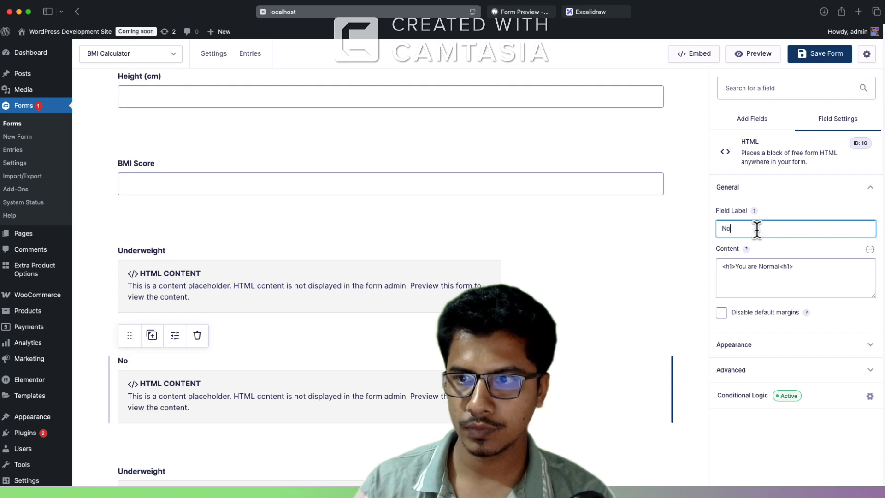
Step: Change the field label of the new copy below the Normal block to "Overweight"
scroll(225, 403, "down", 1)
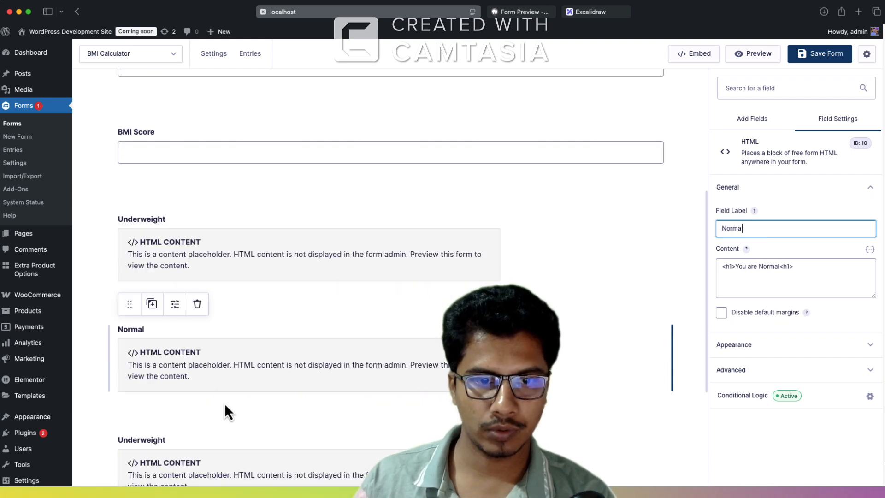
left_click(189, 448)
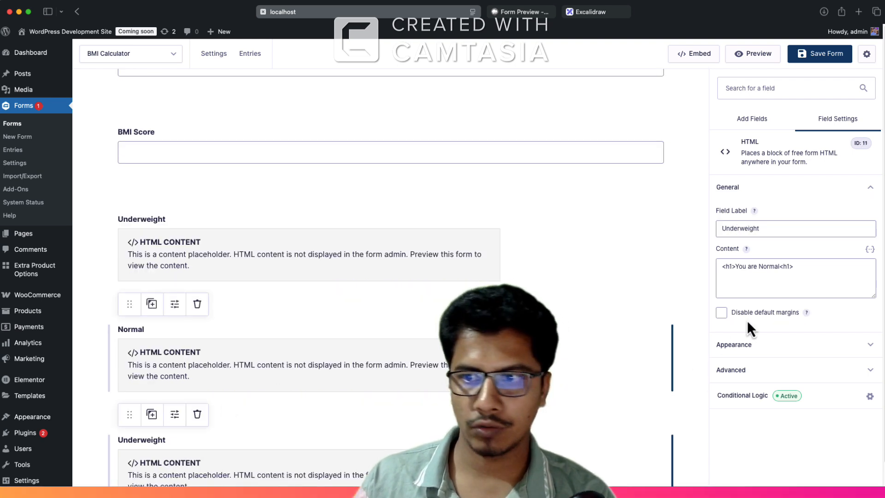
double_click(750, 228)
type("Overwe")
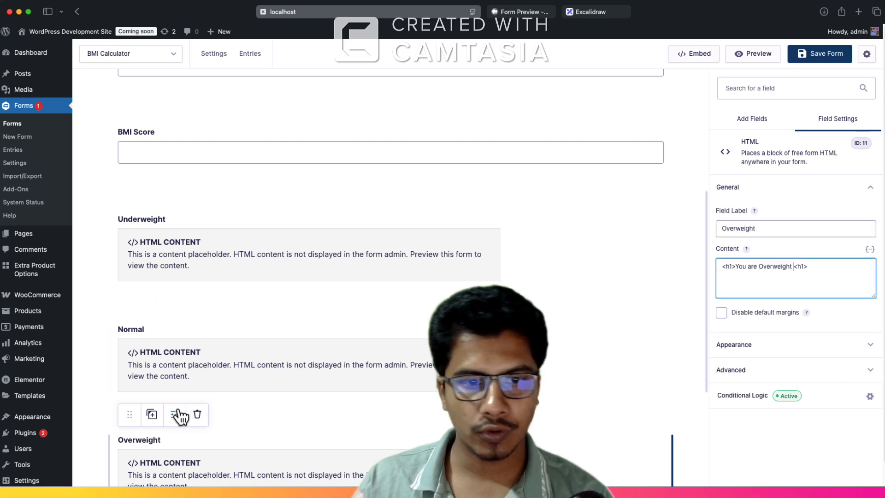
Step: Change the Overweight block's content to "You are Overweight" and its conditions to BMI Score greater than 24.9 and less than 30
scroll(176, 409, "down", 3)
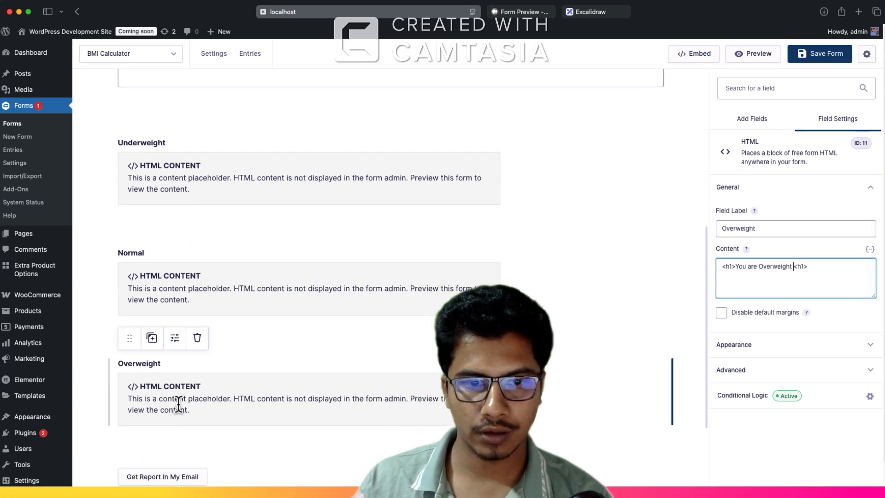
left_click(838, 410)
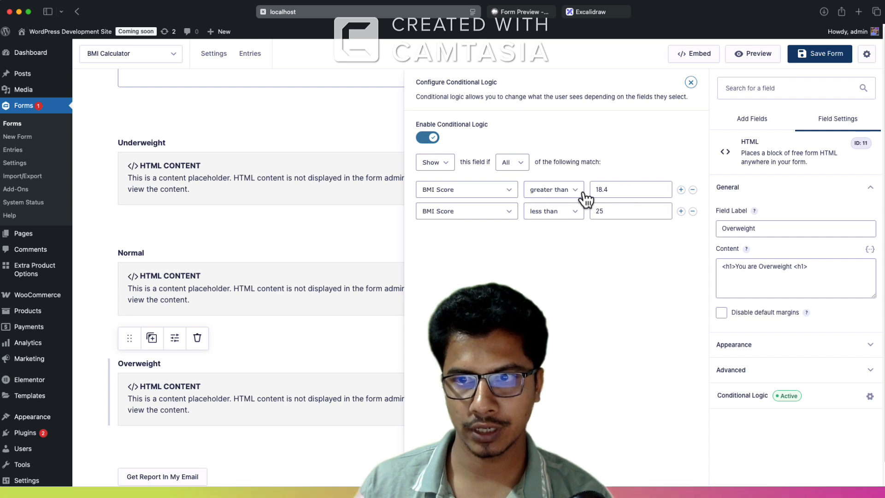
left_click_drag(616, 190, 590, 189)
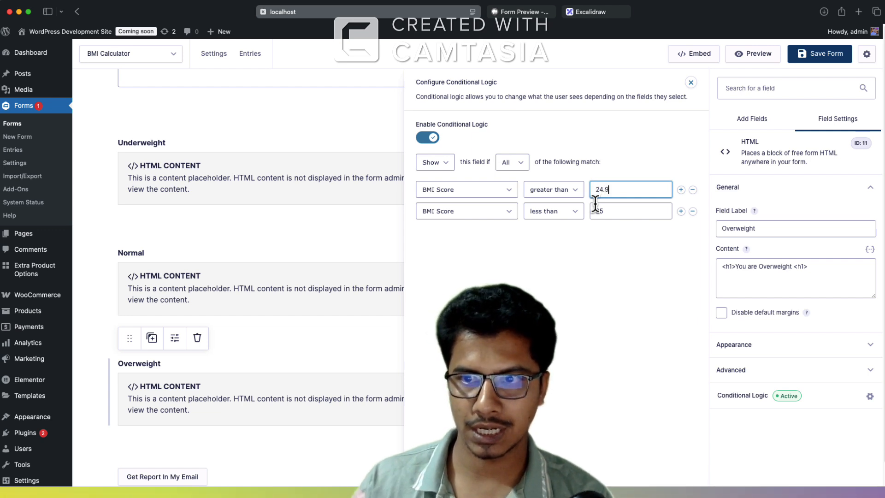
double_click(615, 213)
type("3")
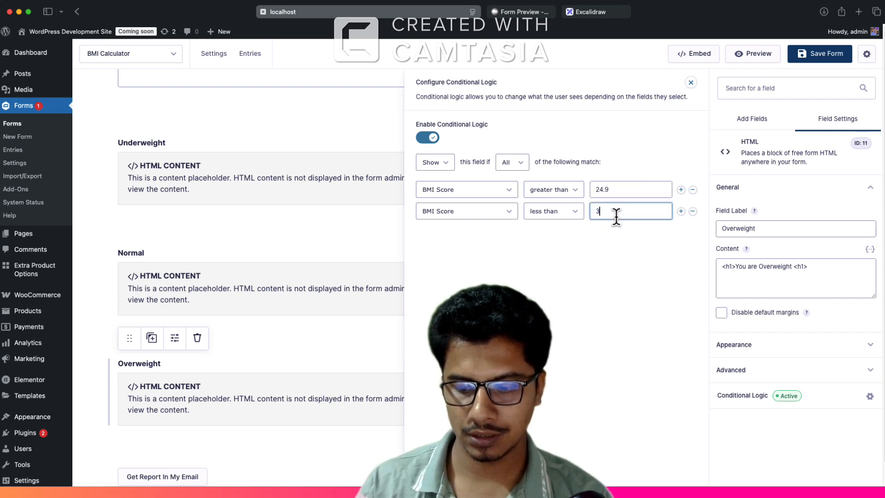
type("0")
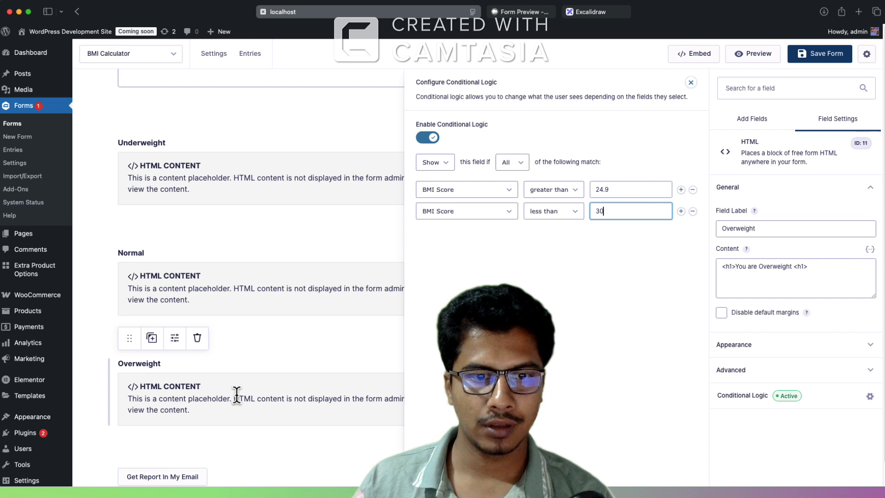
Step: Duplicate the Overweight HTML block, then label the copy "Obese" and change its content to "You are Obese"
left_click(152, 338)
left_click(190, 448)
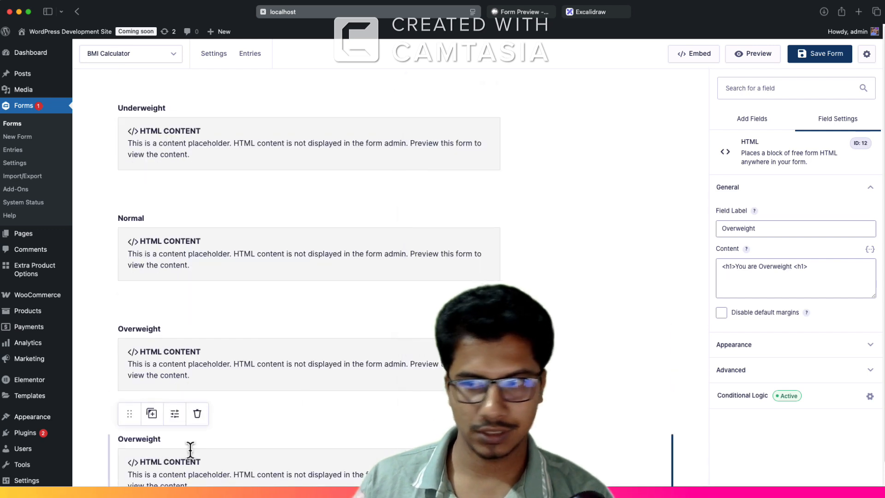
scroll(147, 396, "down", 2)
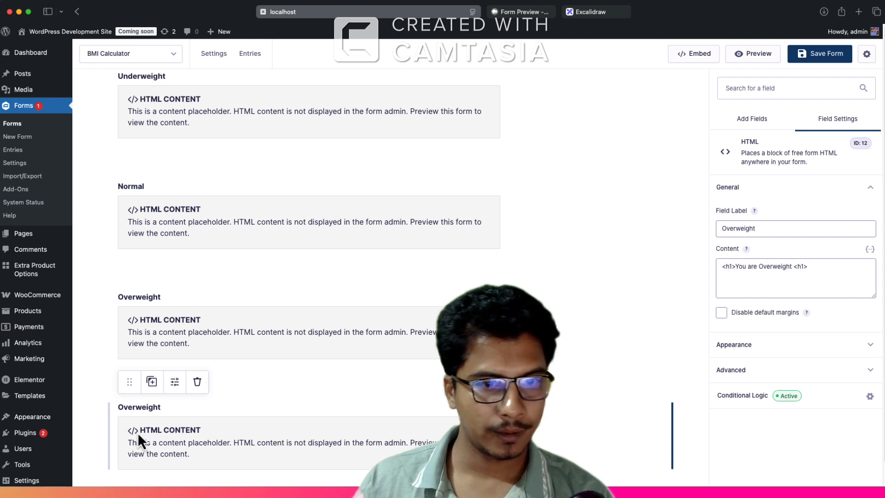
double_click(754, 229)
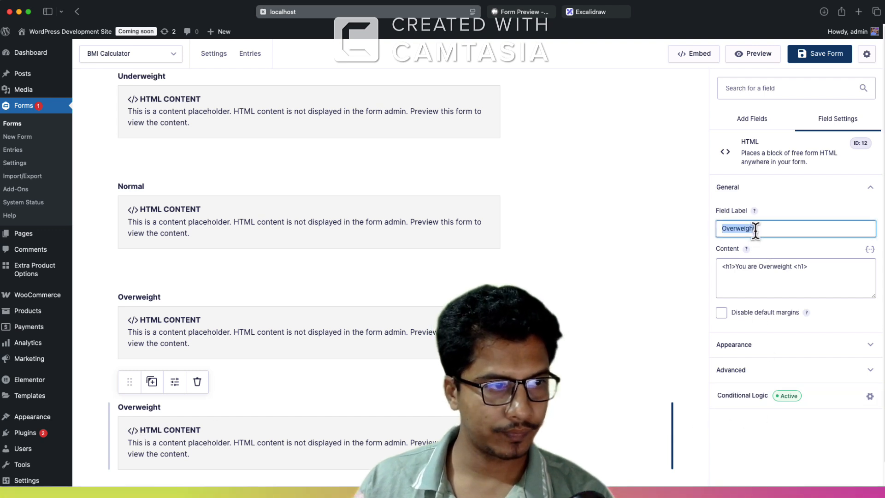
type("Obese")
left_click(778, 268)
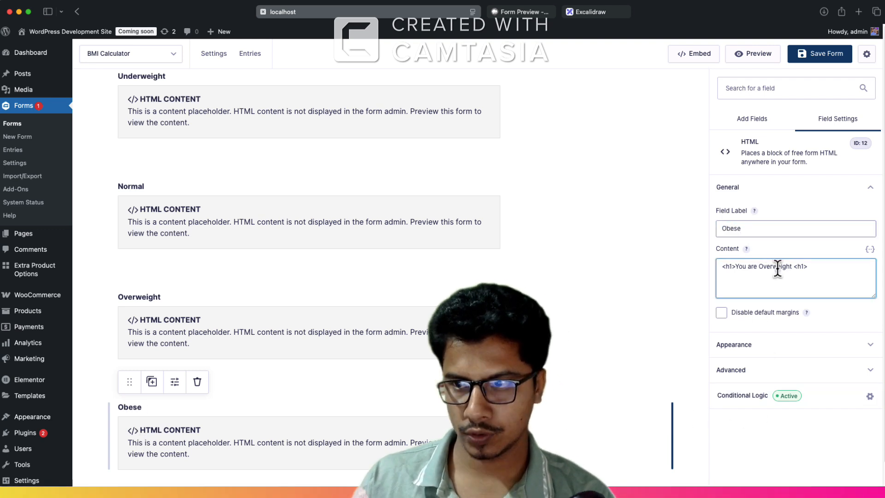
Step: Reduce the Obese block's conditional logic to the single condition BMI Score greater than 30 and save the form
left_click(779, 401)
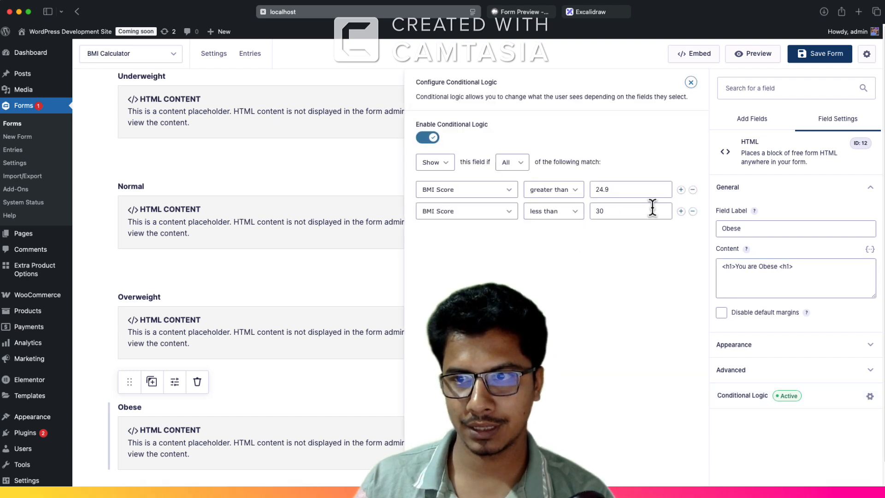
left_click(693, 211)
left_click(649, 196)
key("super+a")
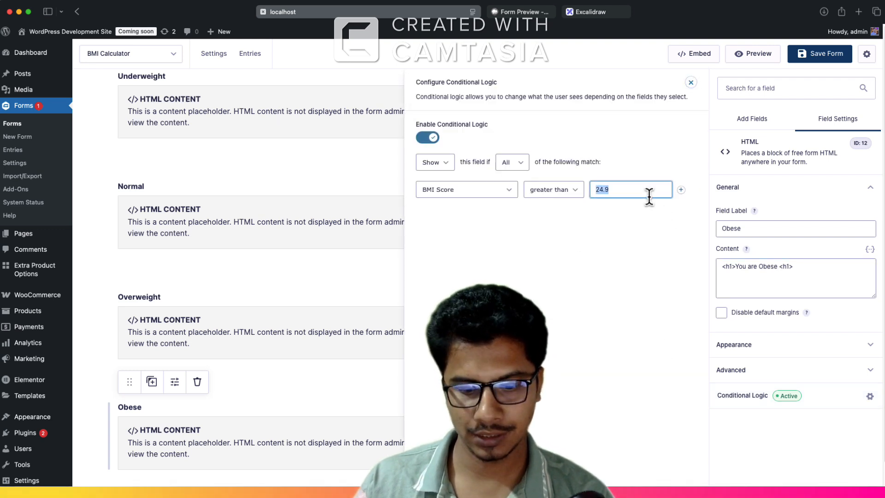
key("BackSpace")
type("30")
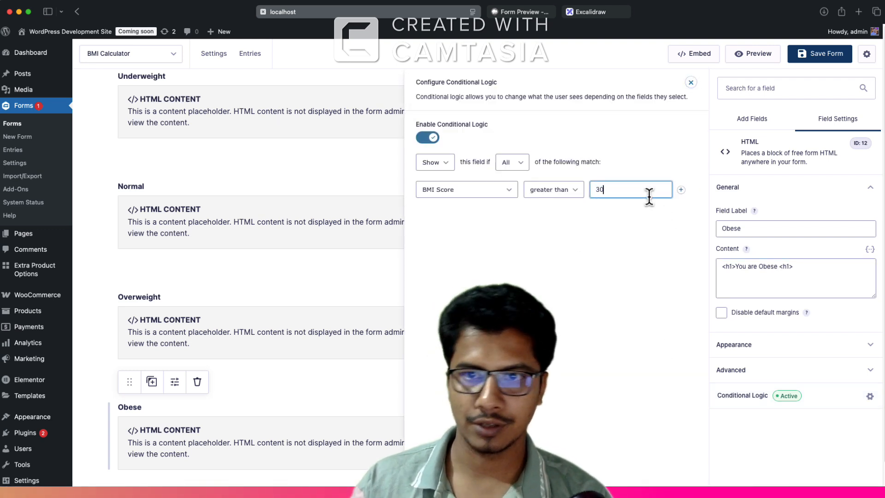
left_click(802, 60)
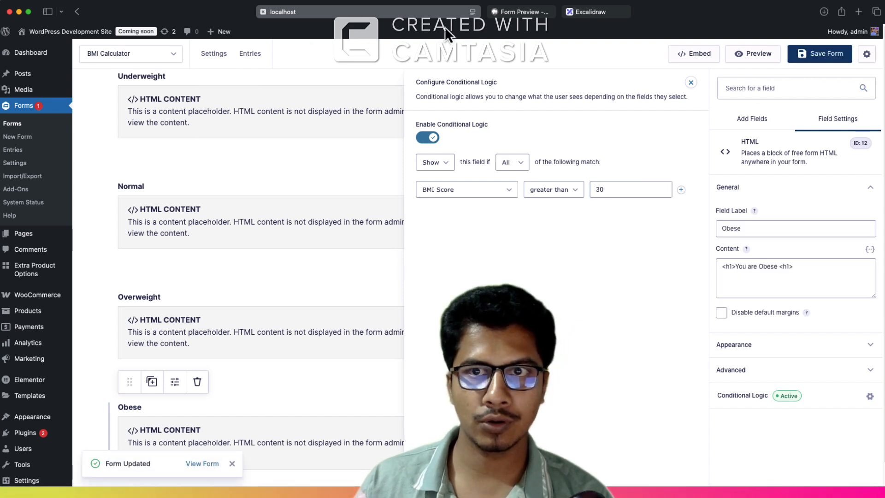
Step: Reload the form preview and check which result message shows while the height and weight fields are empty
left_click(503, 14)
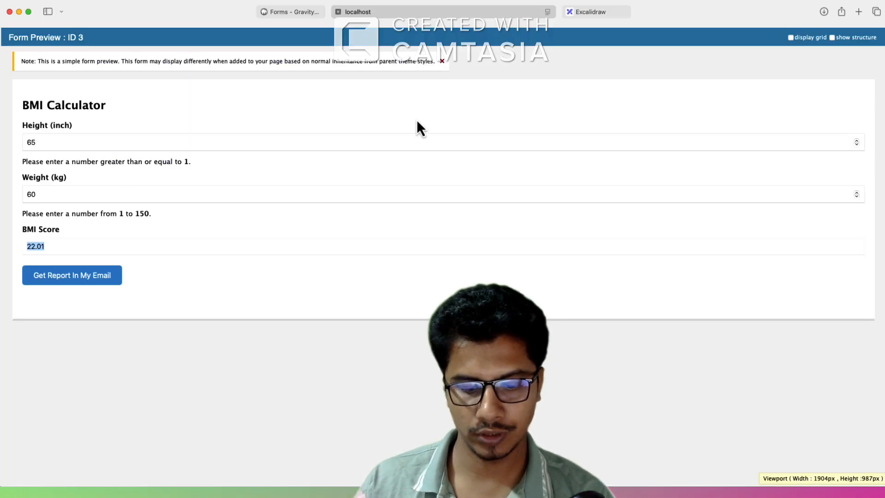
key("super+r")
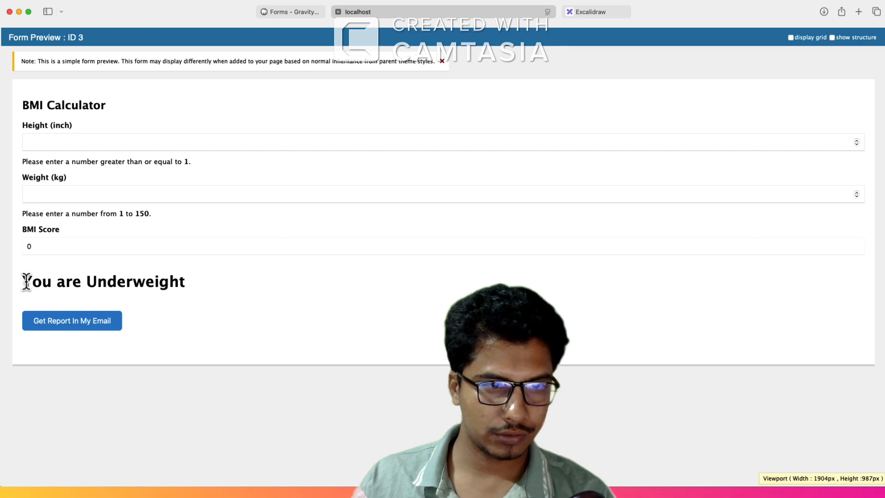
left_click_drag(26, 281, 190, 281)
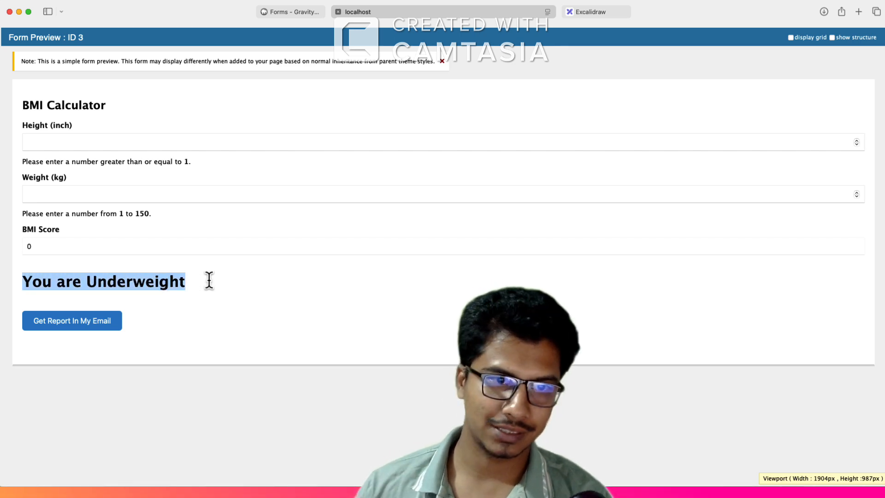
triple_click(122, 281)
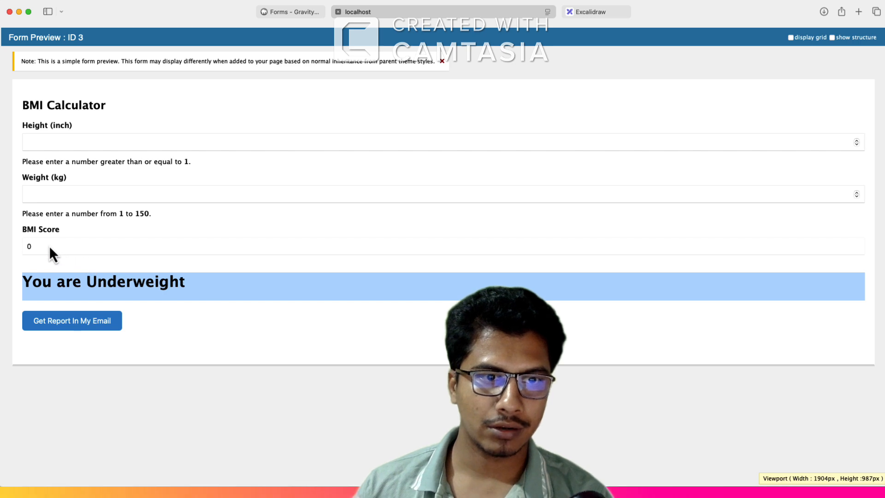
left_click_drag(49, 246, 19, 246)
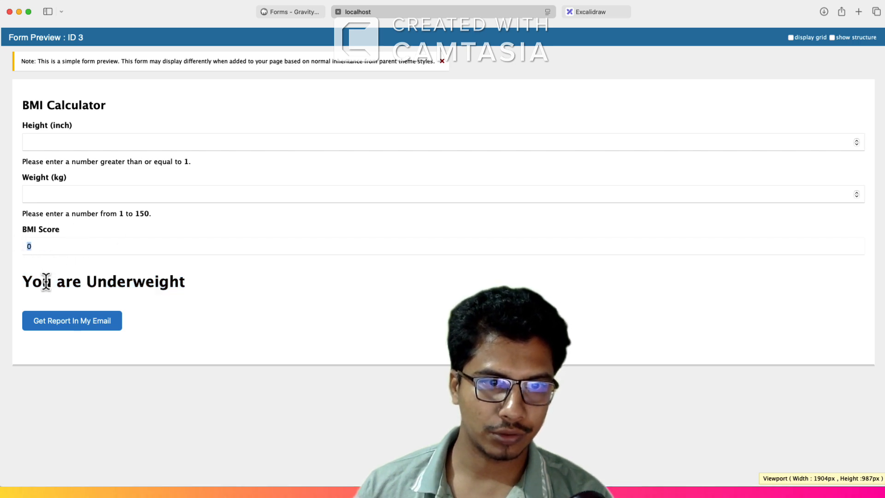
left_click_drag(47, 281, 233, 282)
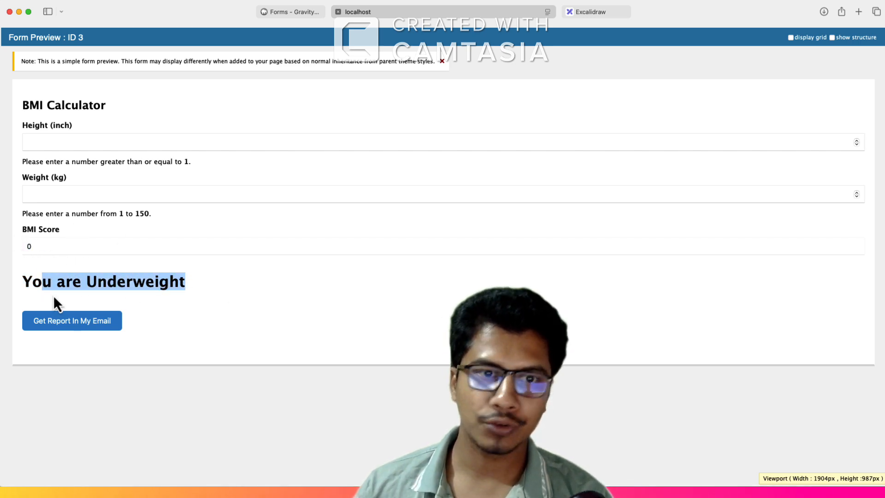
Step: Add a second condition row based on BMI Score to the Underweight HTML block's conditional logic in the form editor
left_click(289, 15)
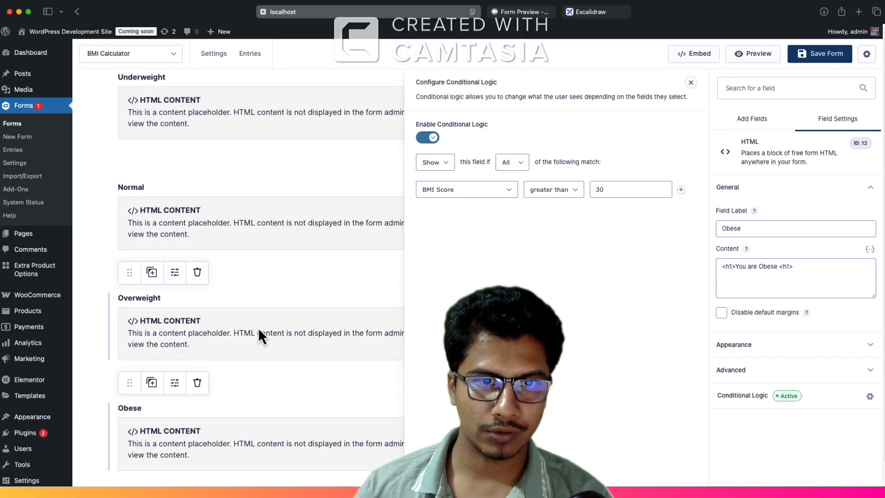
scroll(229, 253, "up", 1)
left_click(230, 141)
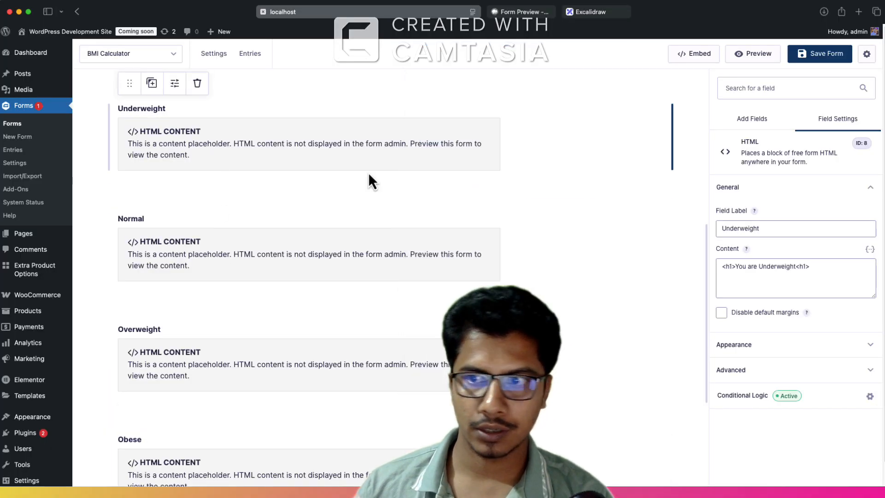
left_click(738, 395)
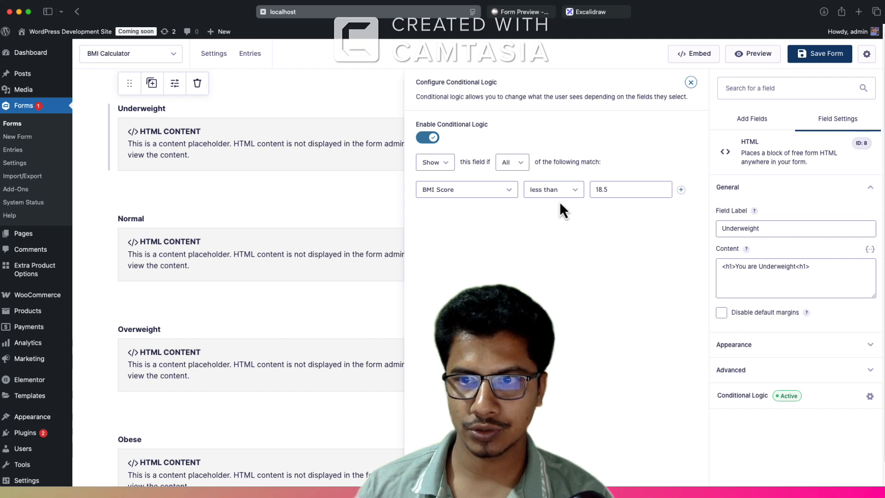
left_click(681, 190)
left_click(485, 215)
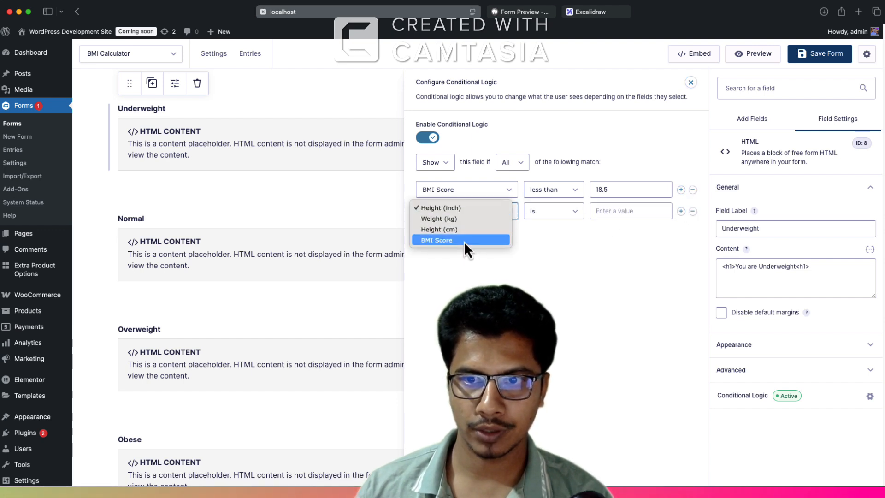
left_click(464, 241)
Step: Set the Underweight block's second condition to greater than 0 and save the form
left_click(553, 217)
left_click(549, 229)
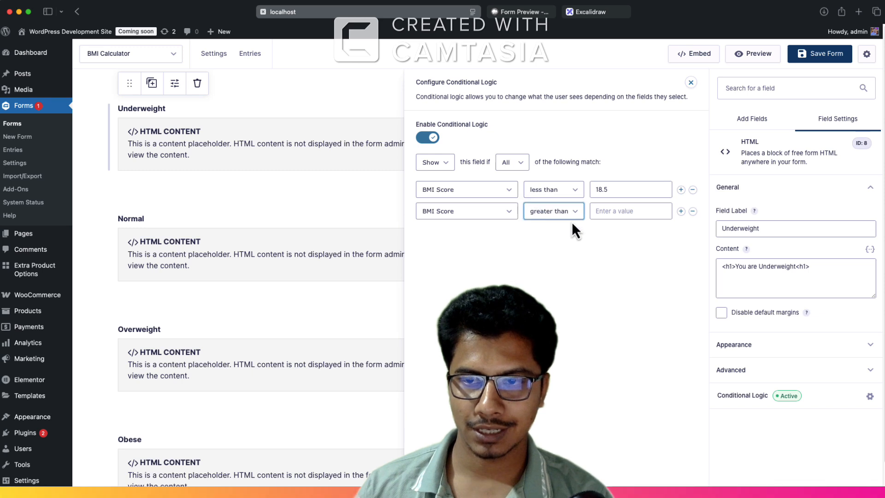
left_click(605, 211)
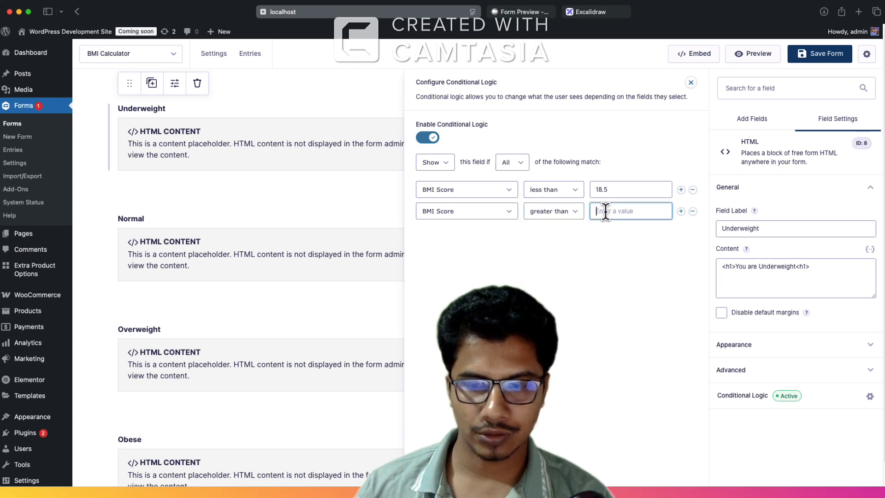
type("0")
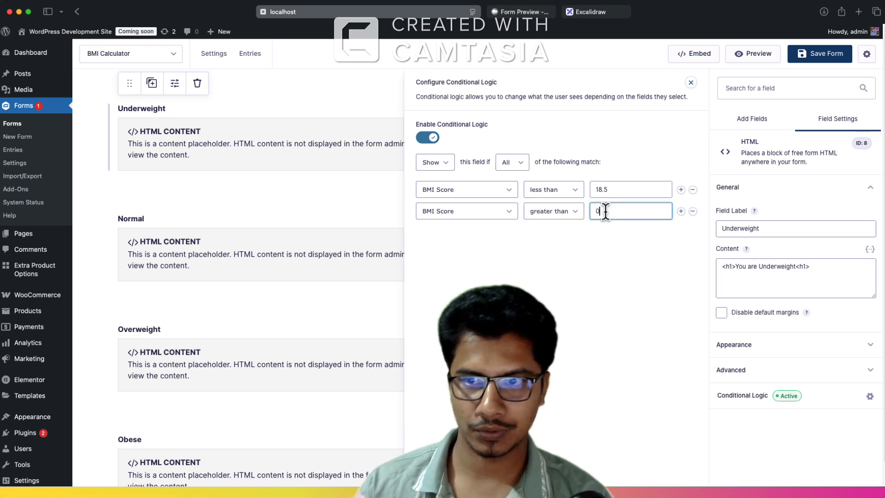
left_click(818, 54)
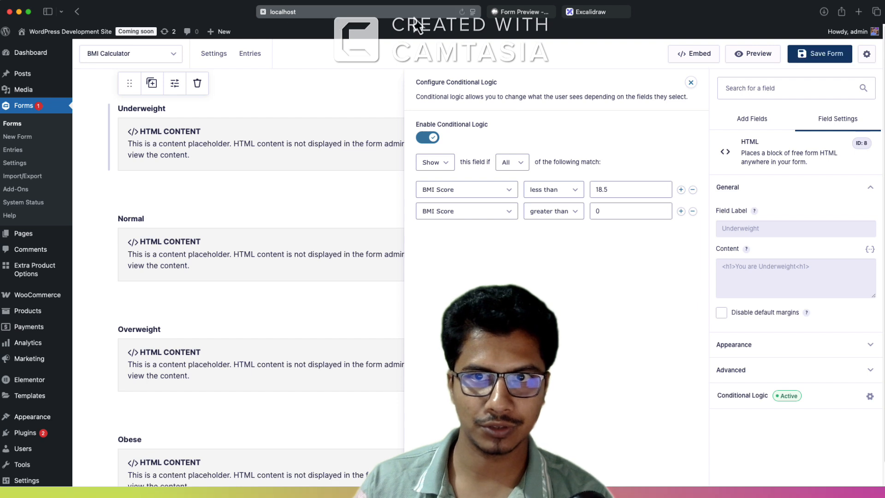
Step: Test the refreshed form preview with a height of 65 inches and a weight of 60 kg, and check the result message
left_click(518, 13)
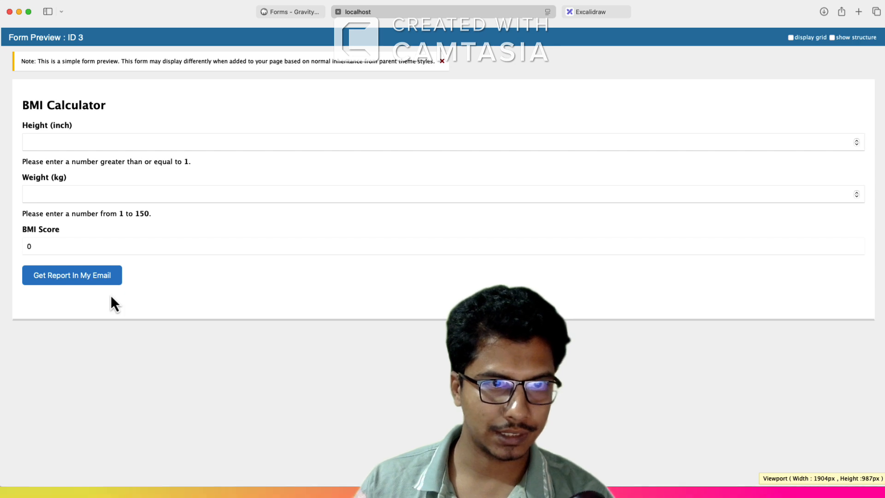
left_click(52, 144)
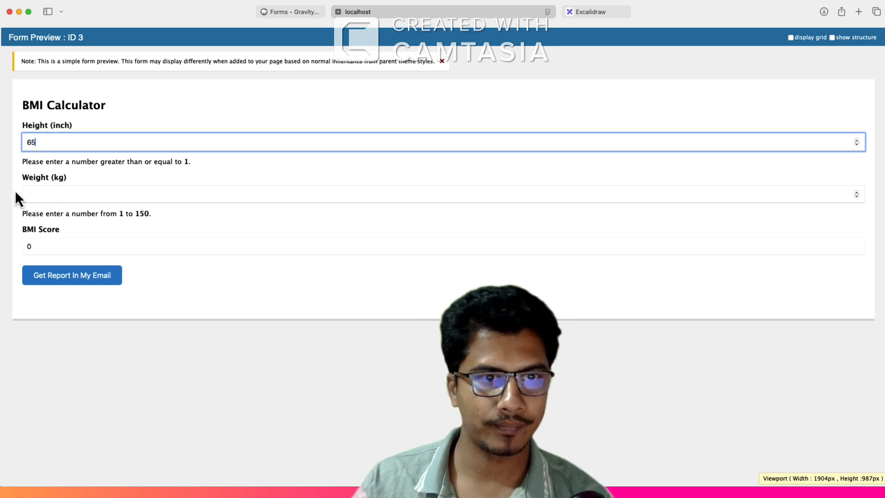
left_click(53, 193)
type("60")
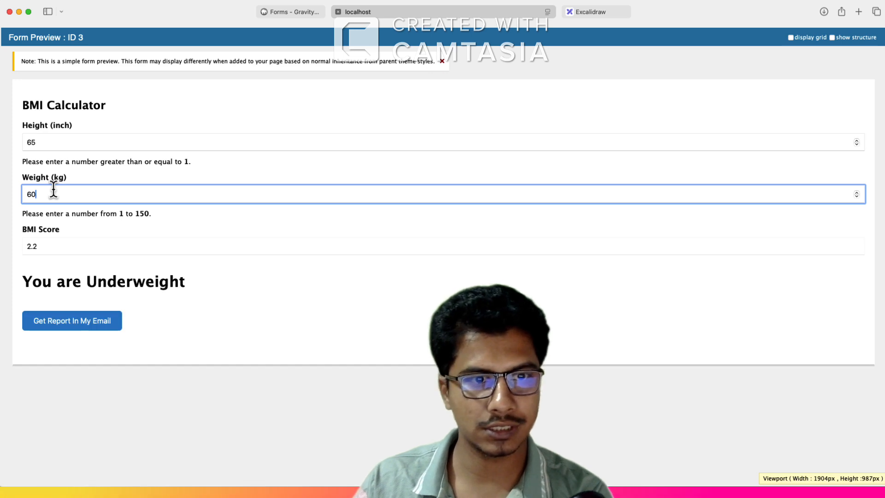
left_click_drag(28, 282, 36, 282)
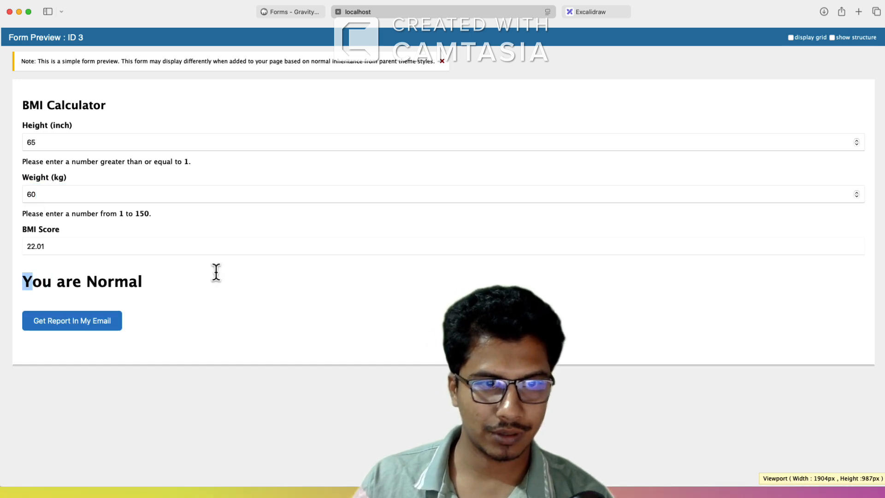
left_click_drag(142, 281, 11, 97)
left_click(157, 288)
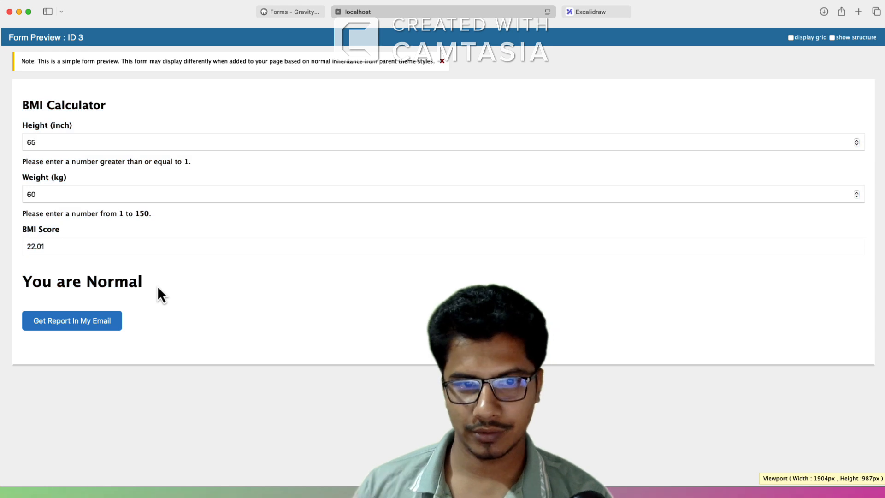